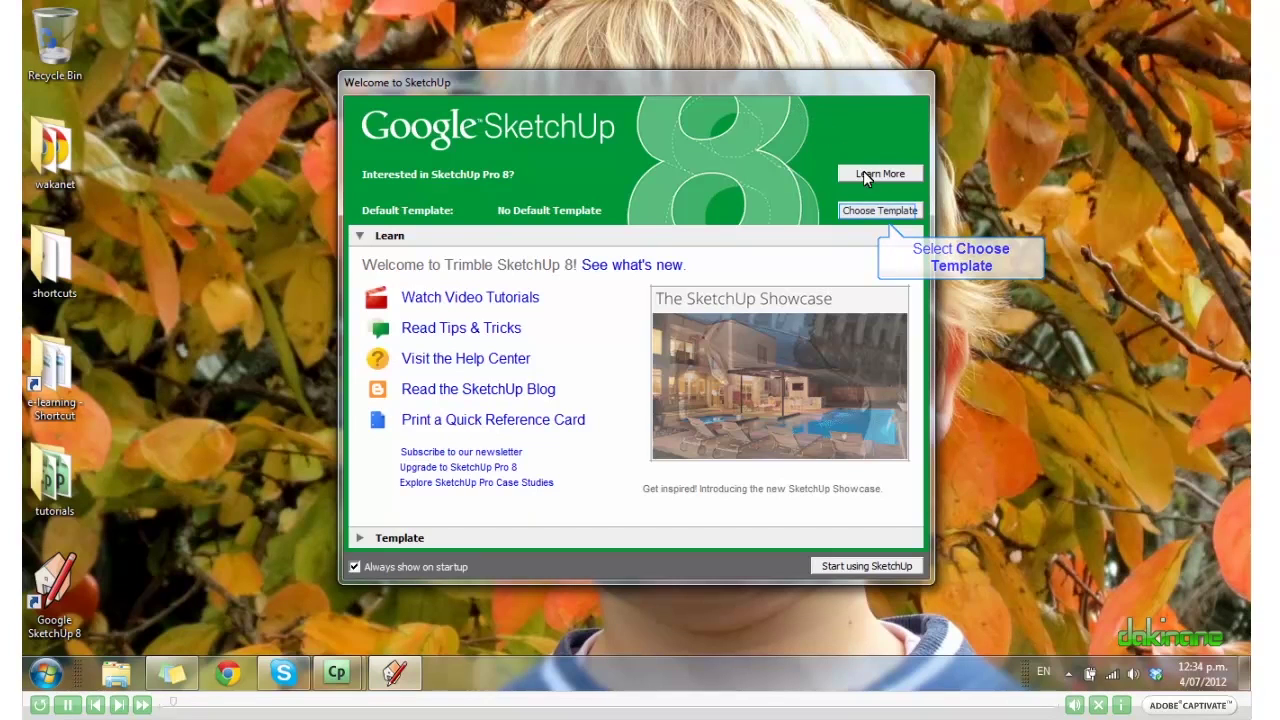
- Set Simple Template - Meters as the default template and turn off showing the welcome window on startup
left_click(873, 212)
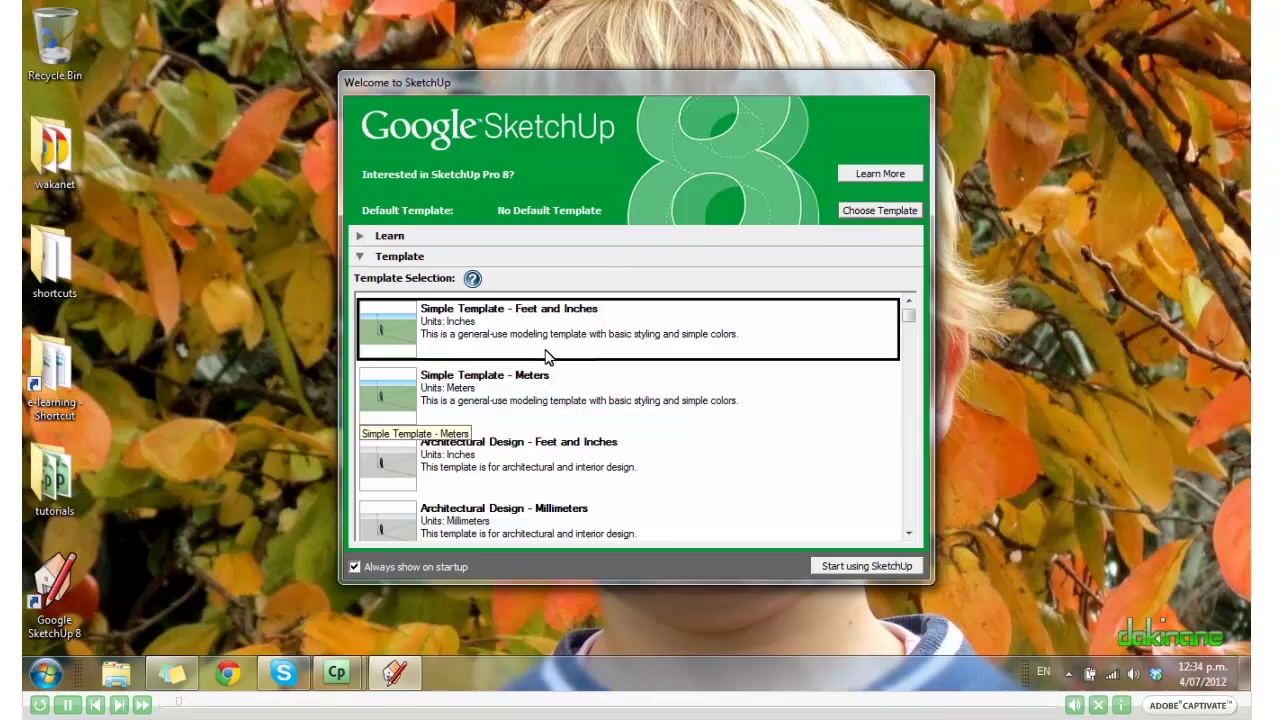
left_click(541, 398)
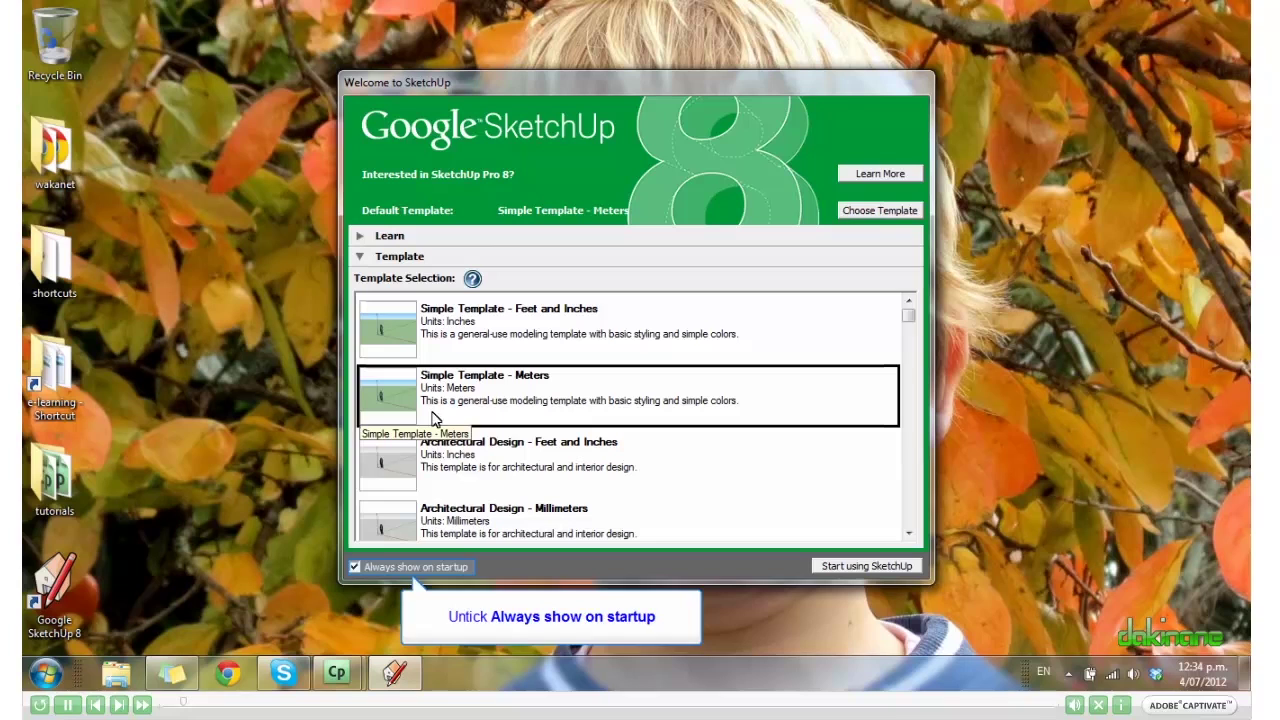
left_click(352, 567)
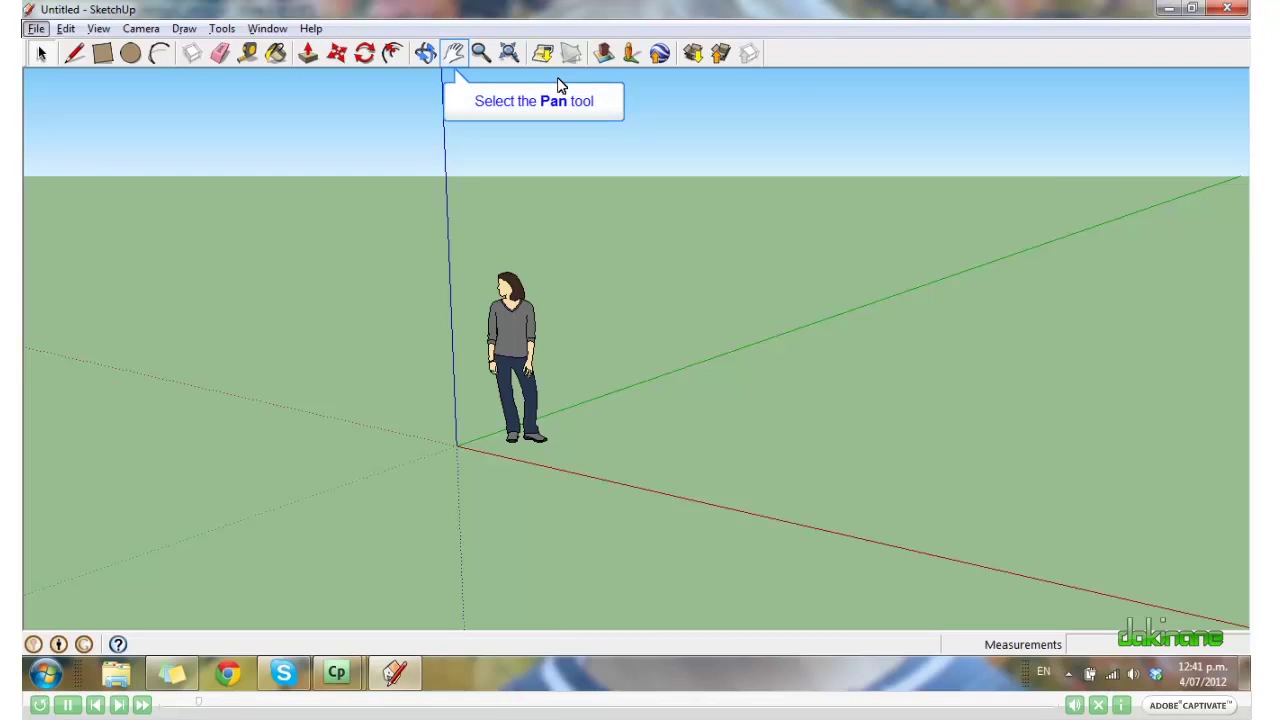
- Pan, orbit and zoom the view around the standing figure and the drawing axes
left_click(454, 56)
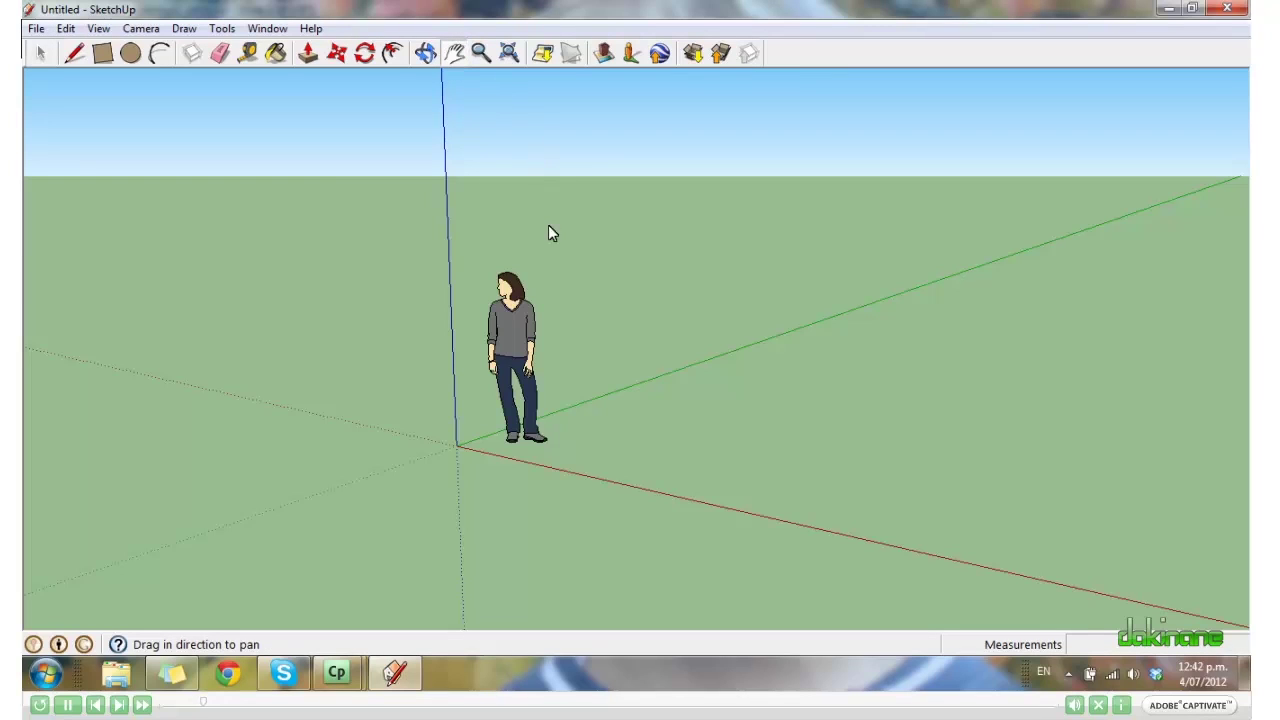
left_click_drag(557, 371, 517, 320)
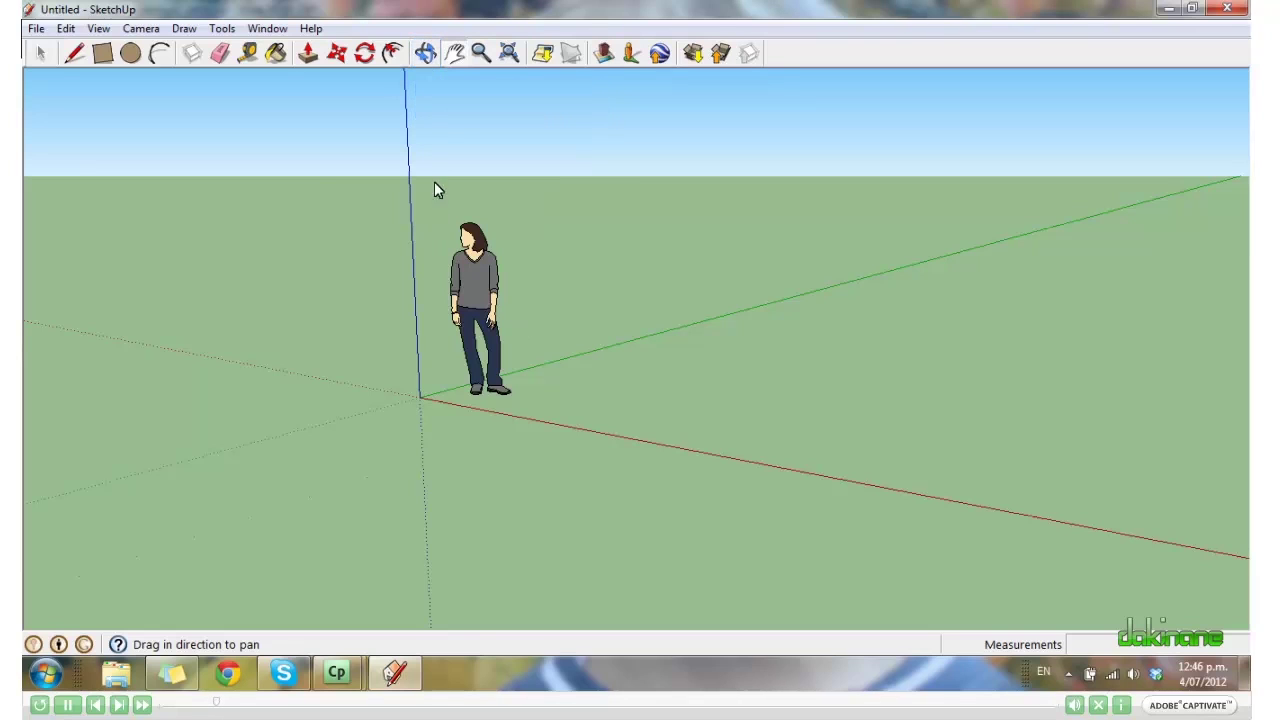
left_click(427, 55)
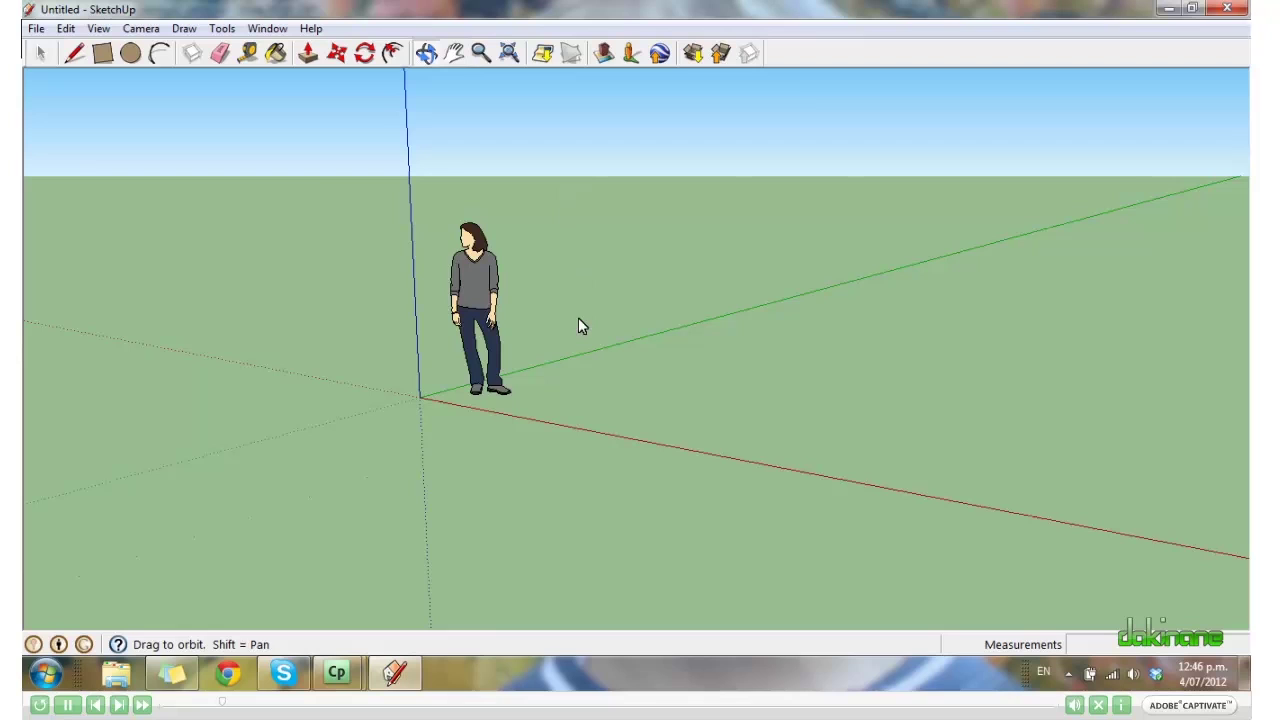
left_click_drag(580, 340, 669, 335)
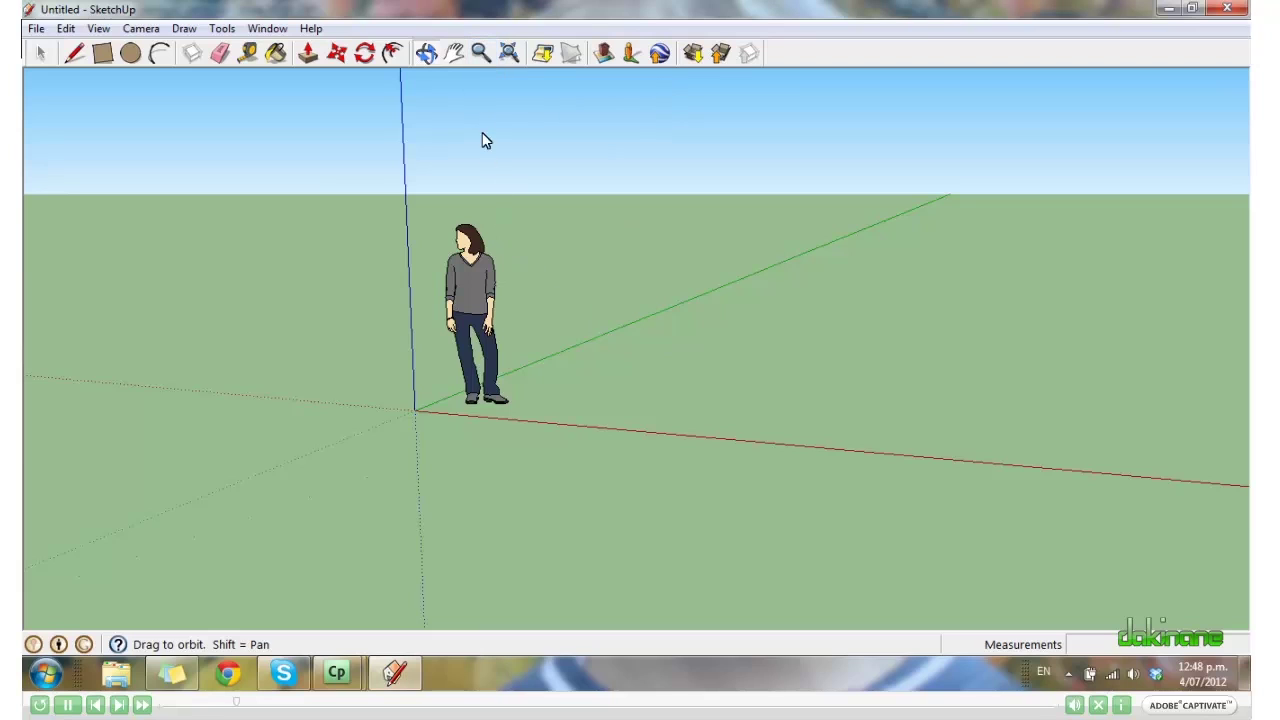
left_click(481, 54)
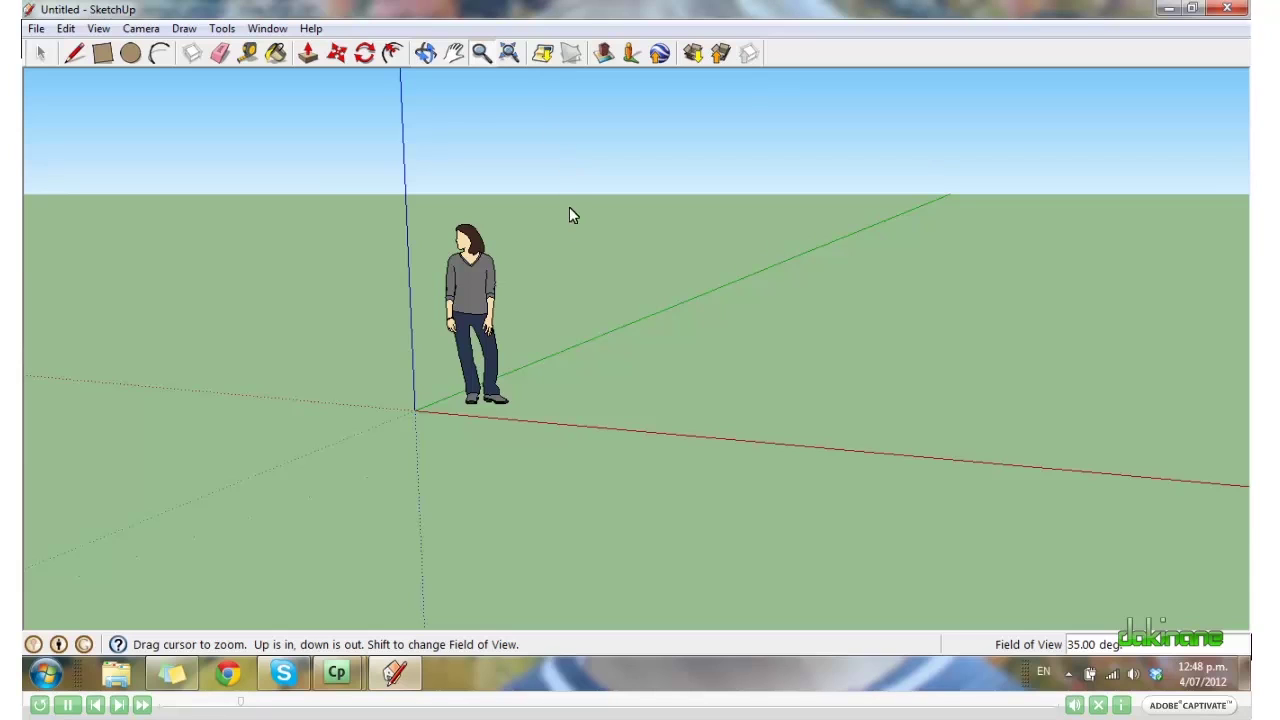
scroll(575, 291, "down", 3)
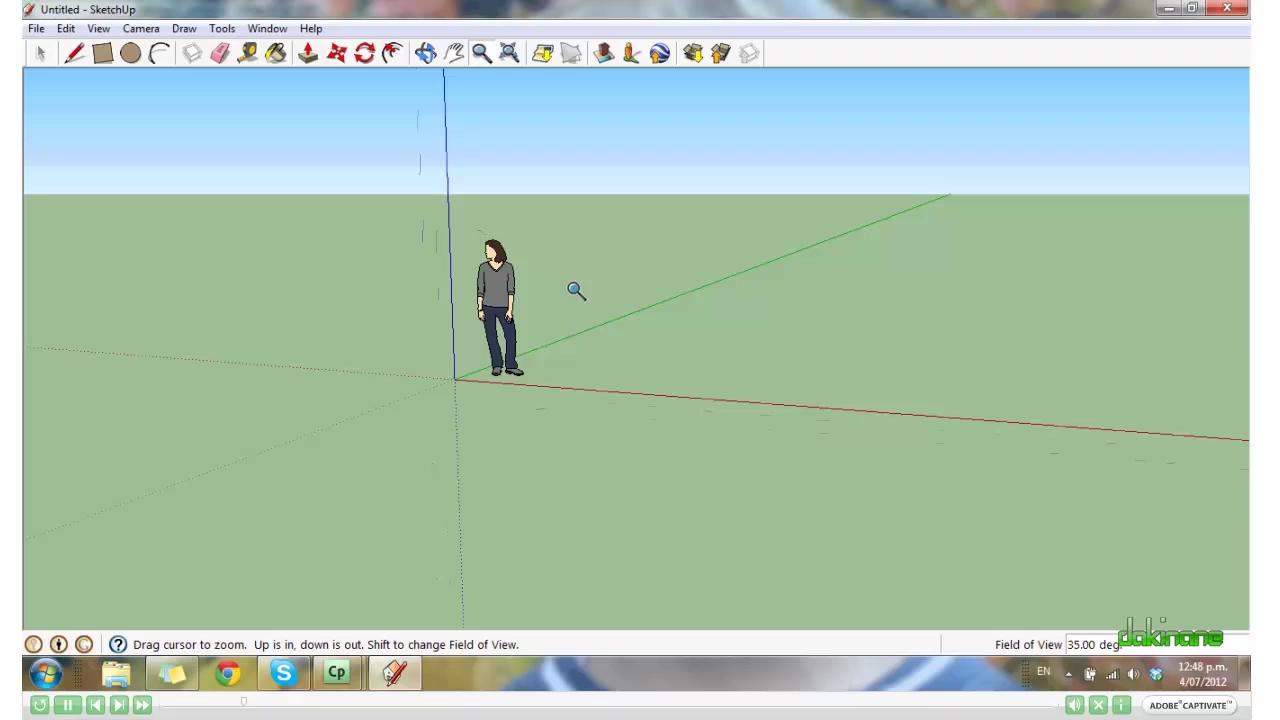
scroll(574, 291, "up", 4)
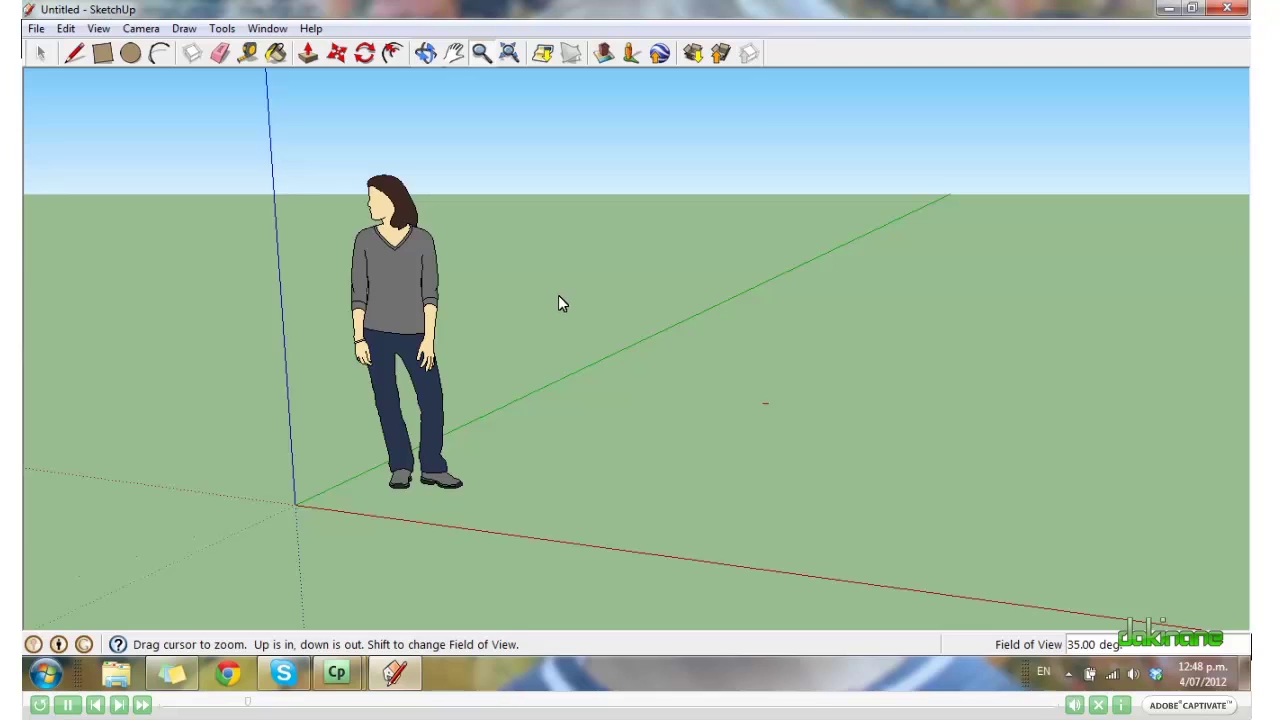
left_click_drag(558, 297, 609, 344)
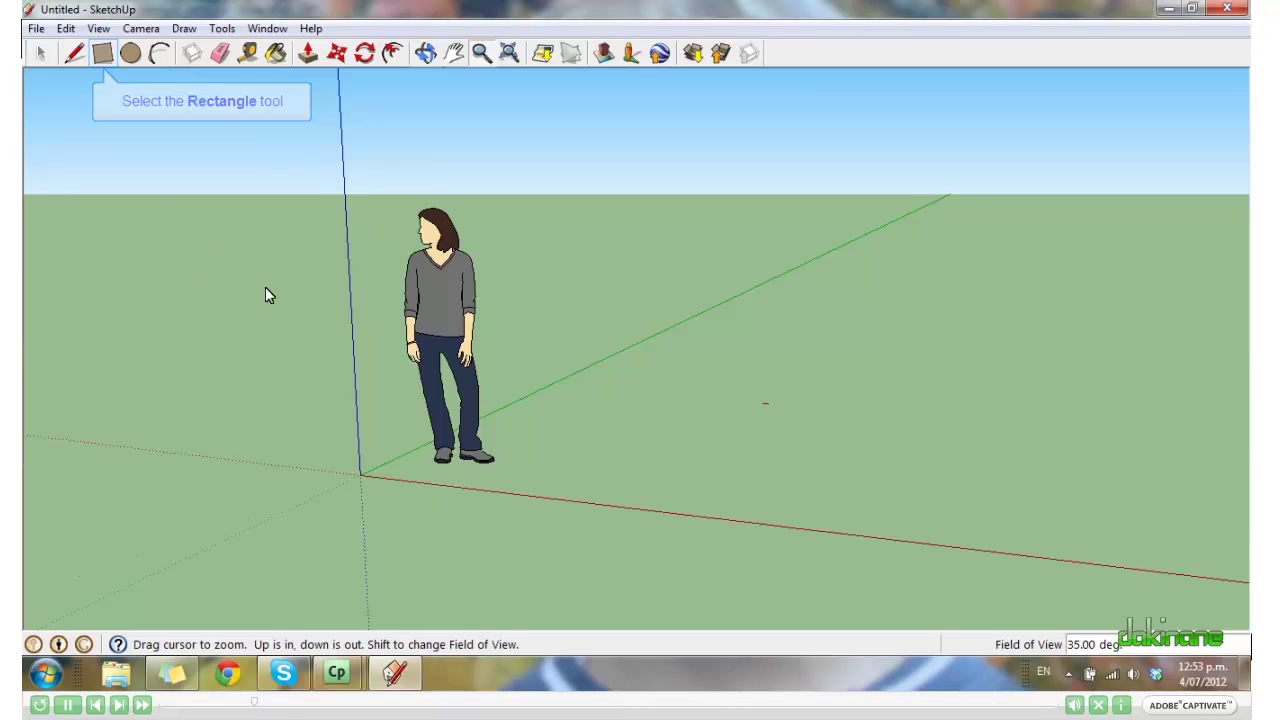
- Draw a rectangle about 2.3 m by 6.2 m on the ground beside the standing figure
left_click(102, 55)
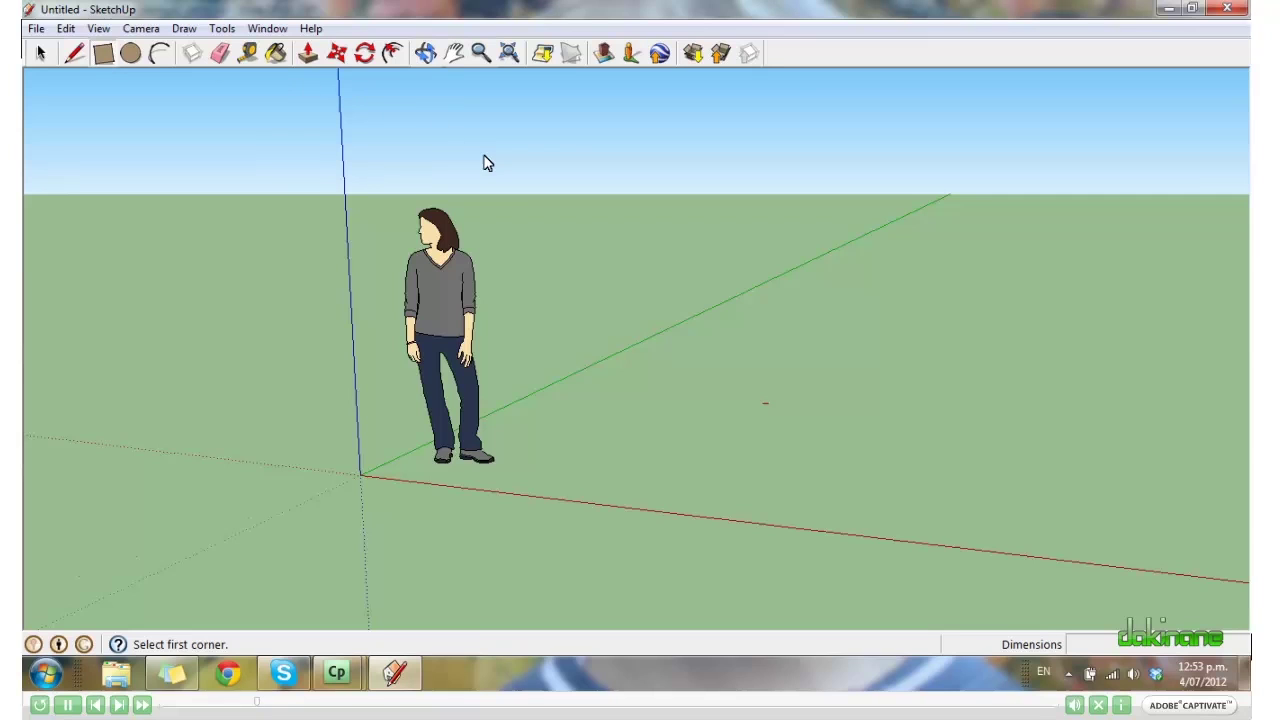
left_click(597, 456)
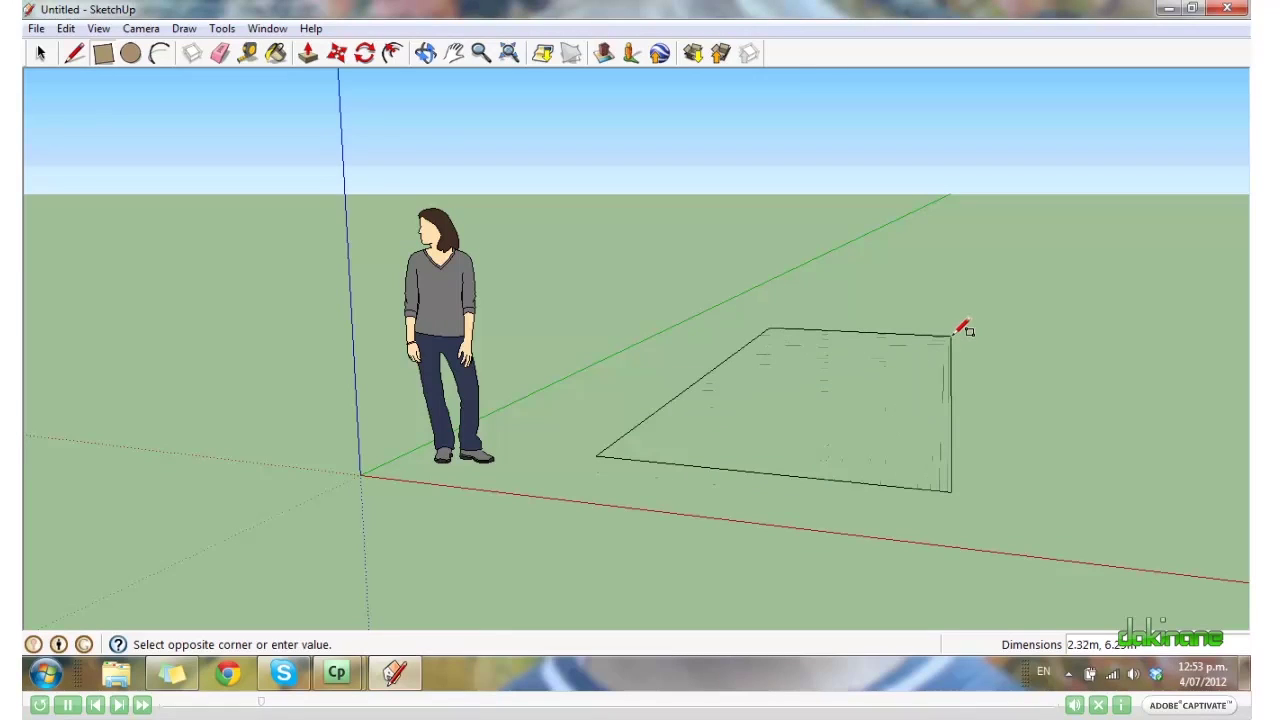
left_click(952, 335)
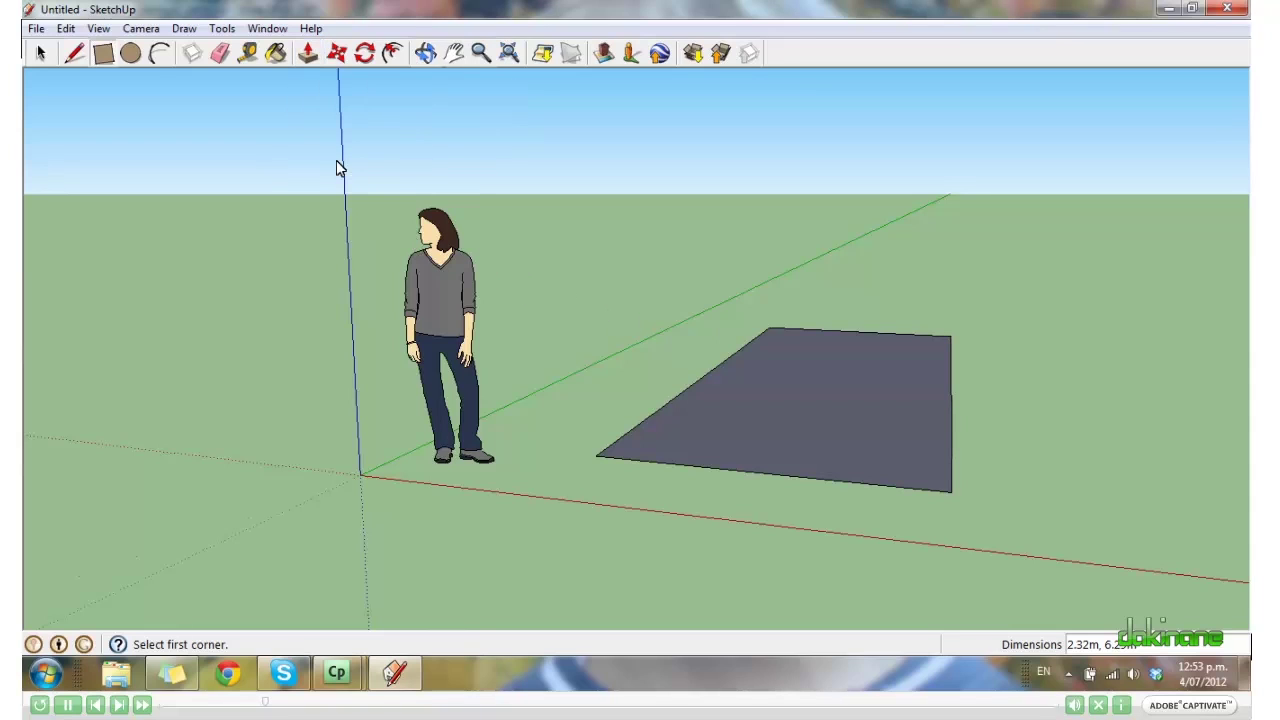
- Push/Pull the ground rectangle up into a box and extend the box's front face outward by about 0.42 m
left_click(309, 54)
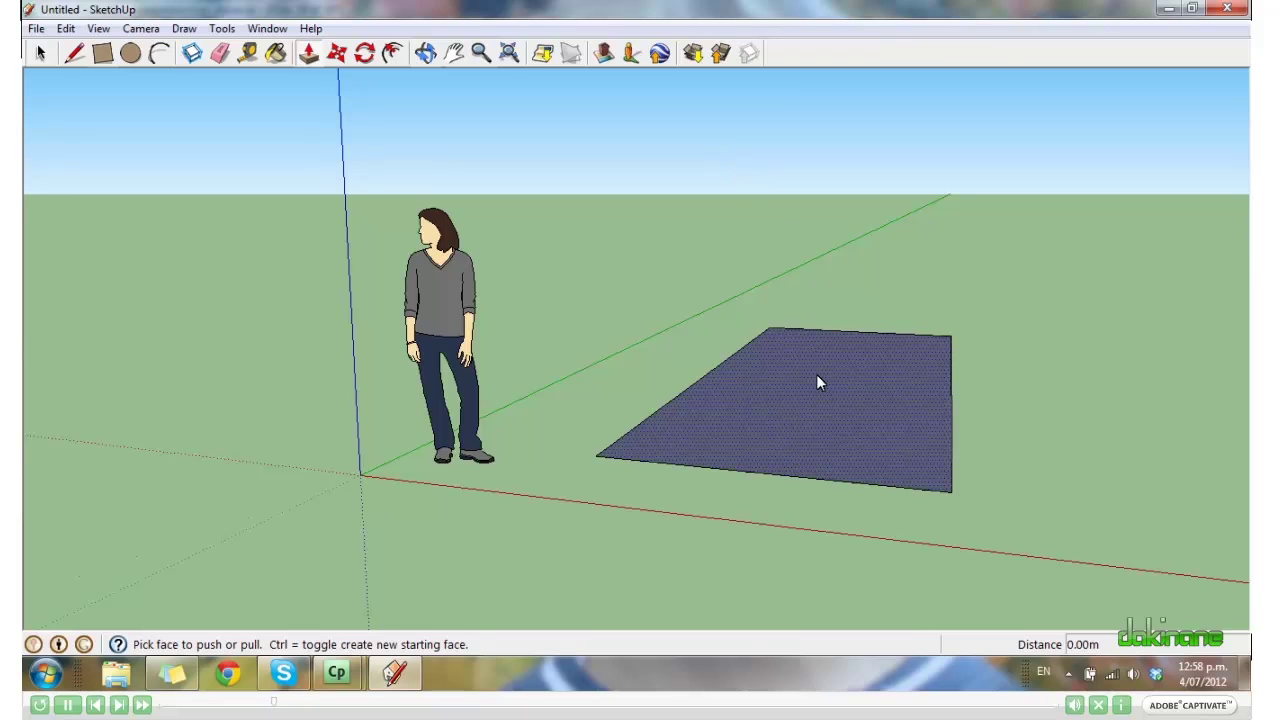
left_click_drag(818, 381, 831, 247)
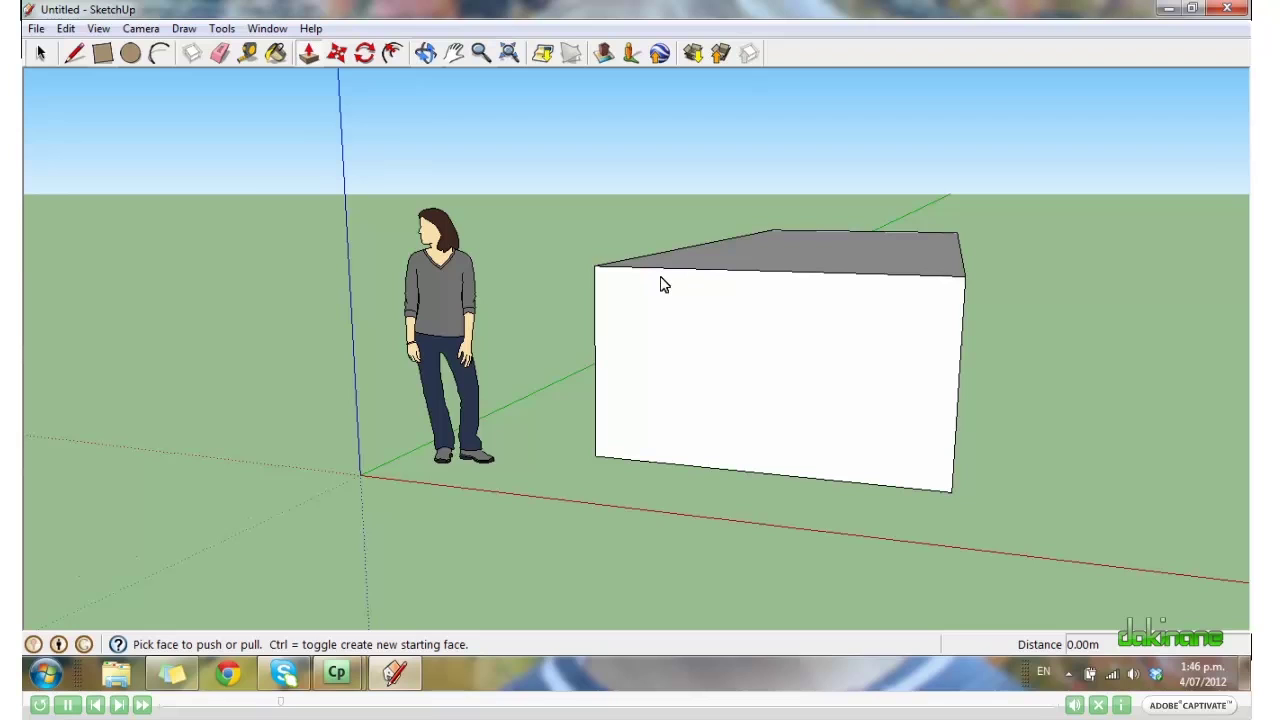
left_click(559, 455)
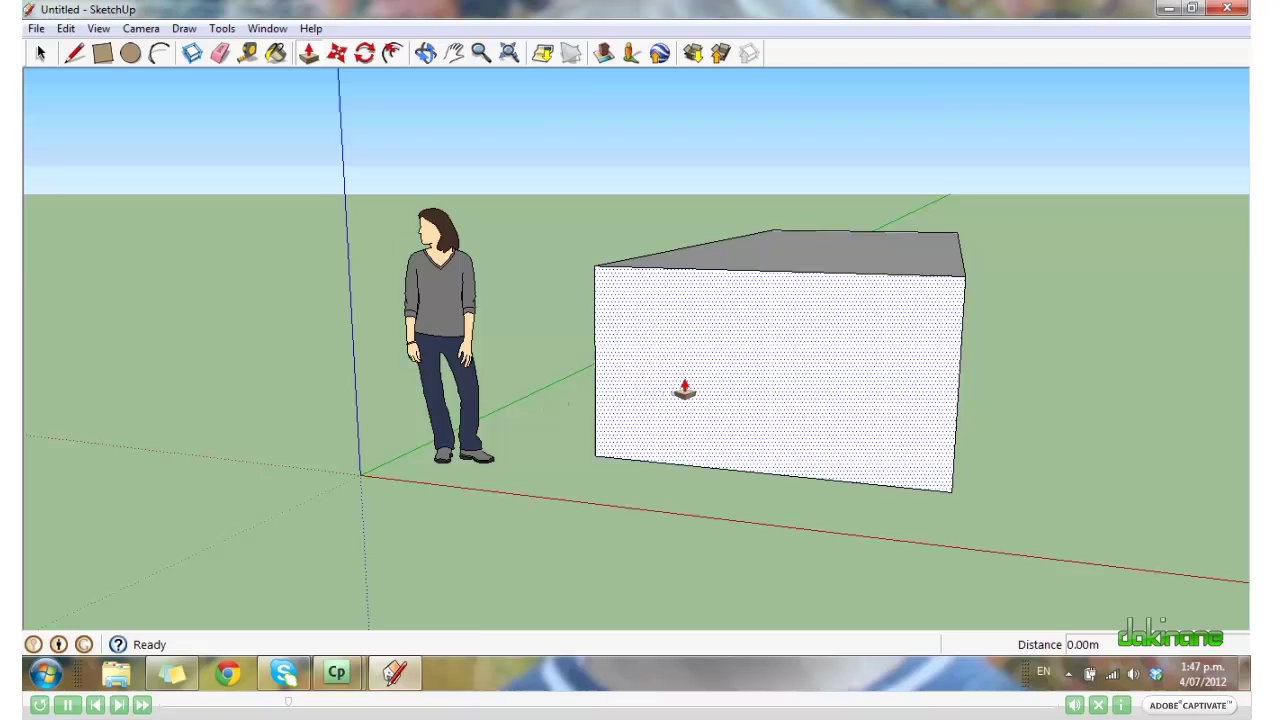
left_click(684, 390)
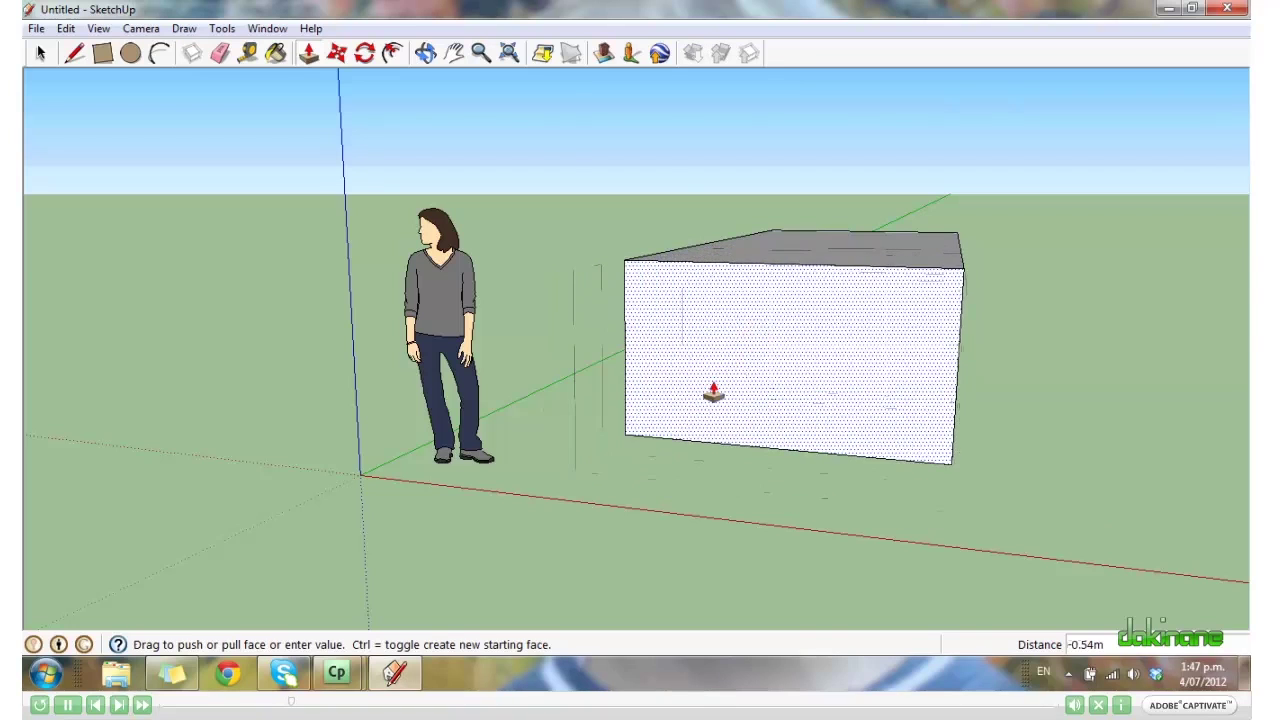
left_click(681, 424)
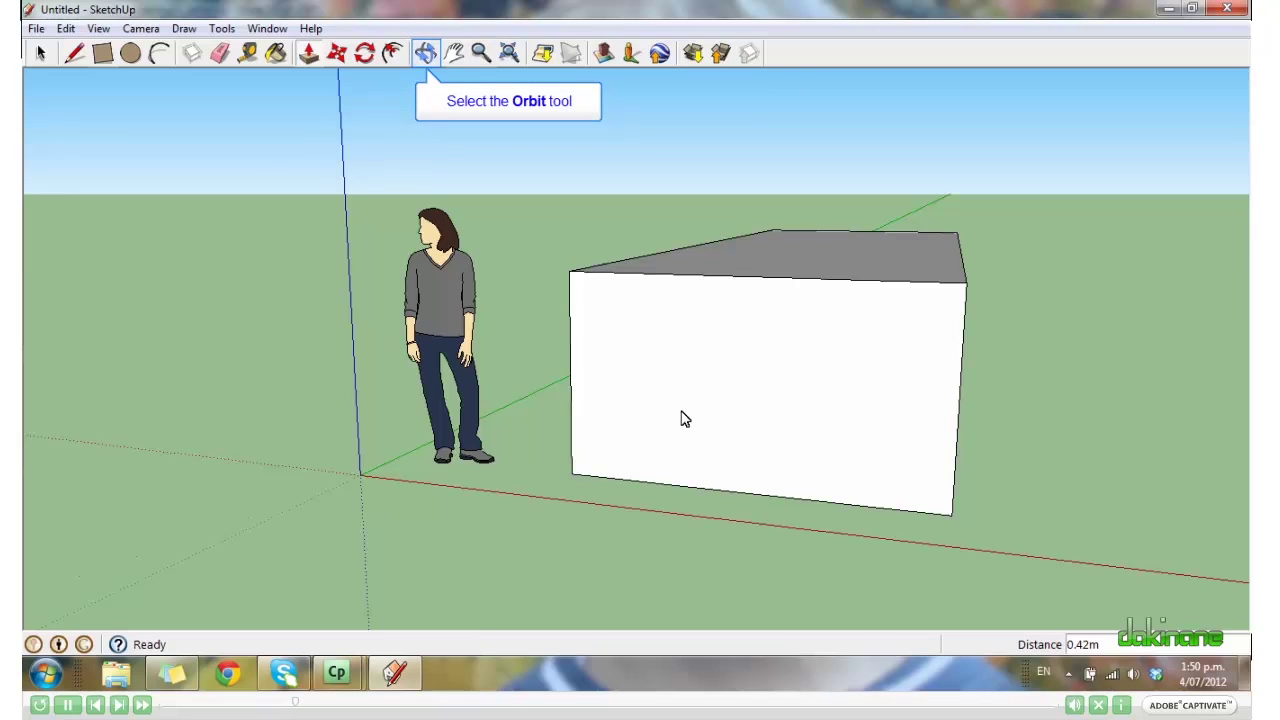
- Draw a rectangle about 1.9 m by 1 m on the box's front end face, starting from its bottom edge
left_click(426, 53)
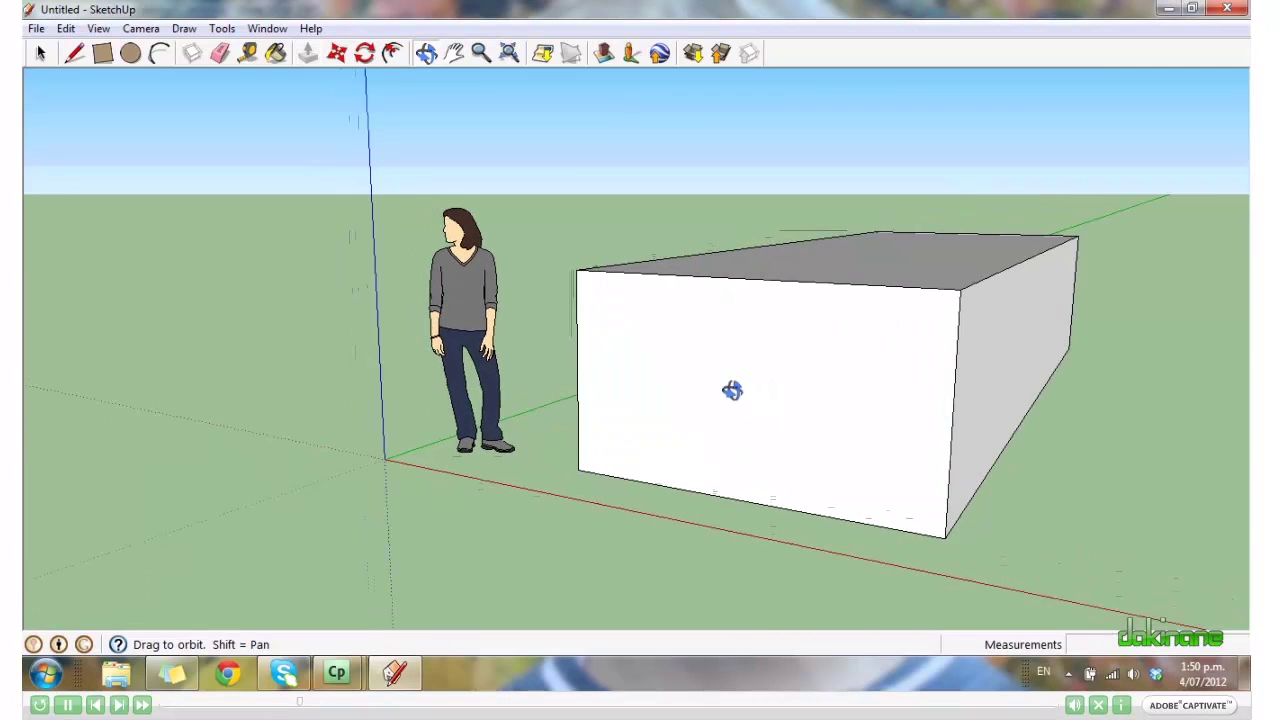
left_click_drag(732, 390, 651, 406)
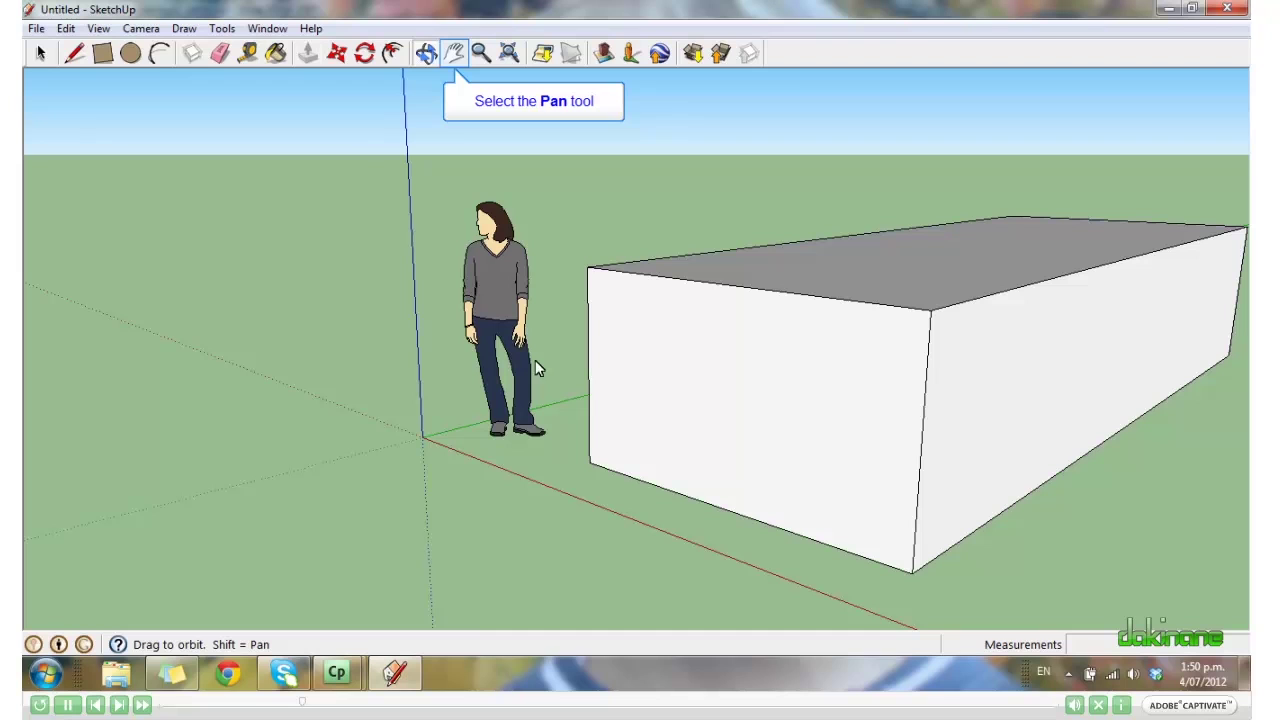
left_click(454, 55)
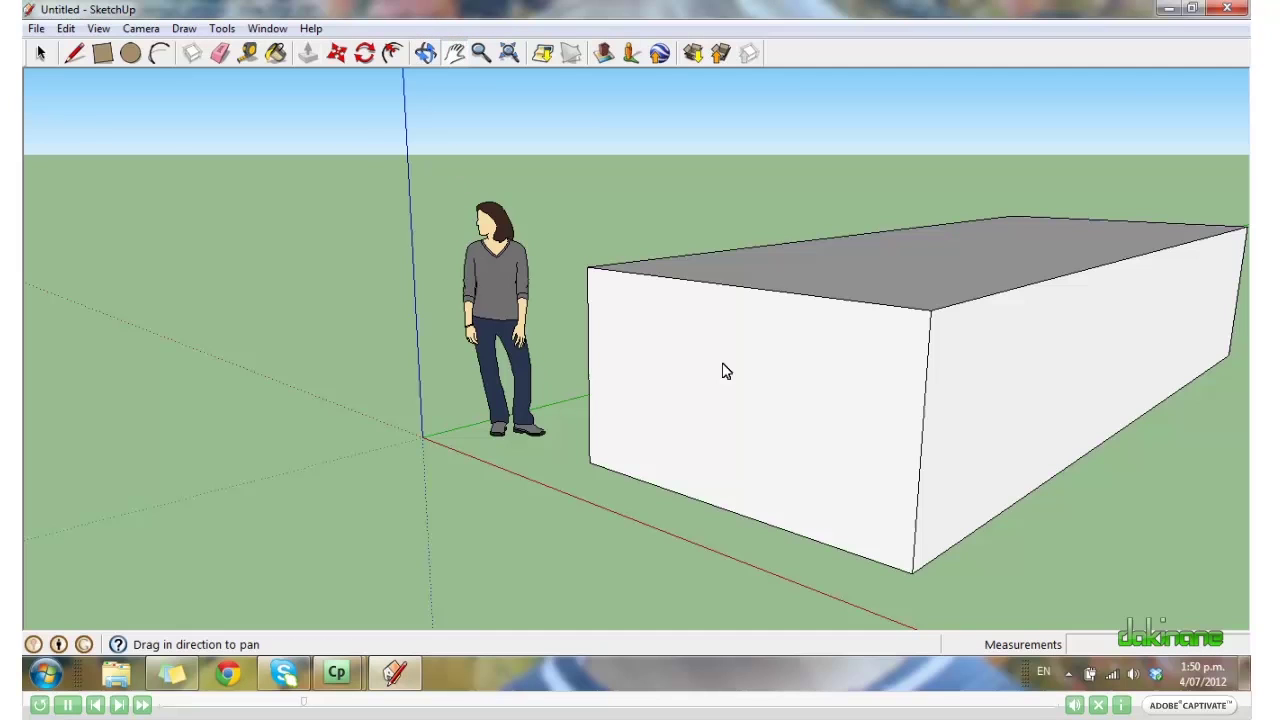
left_click_drag(723, 369, 536, 341)
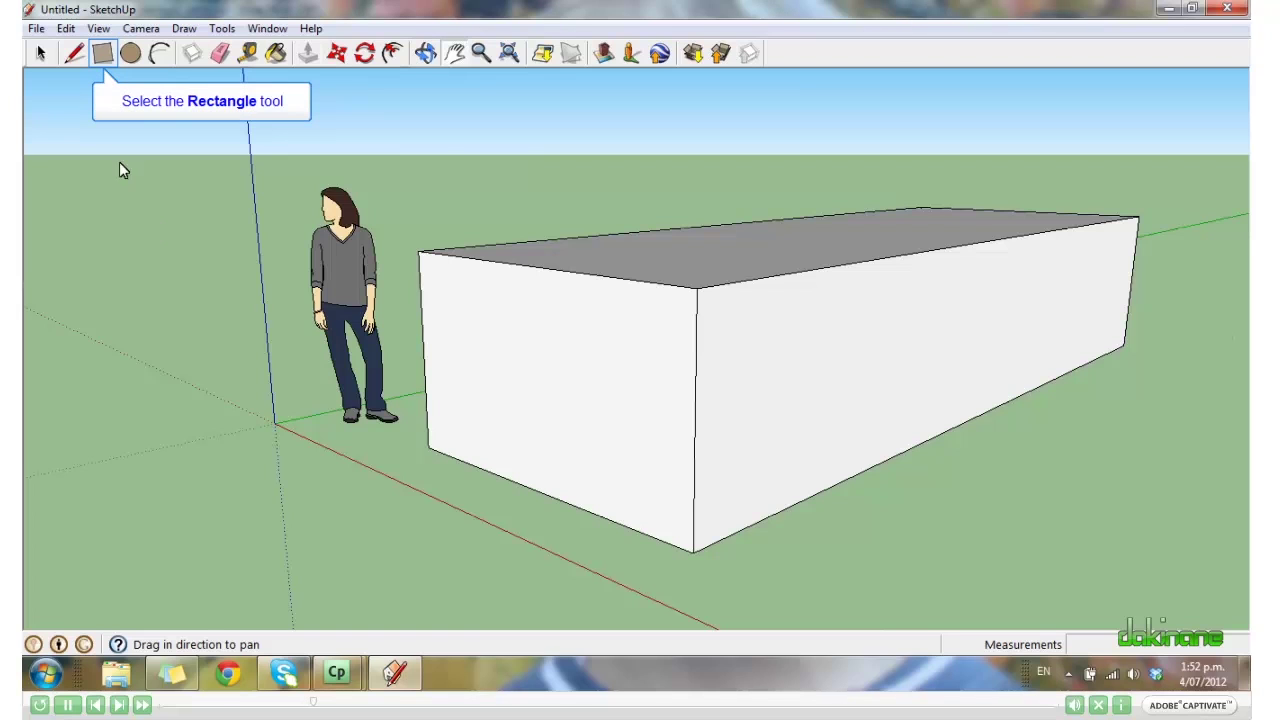
left_click(103, 57)
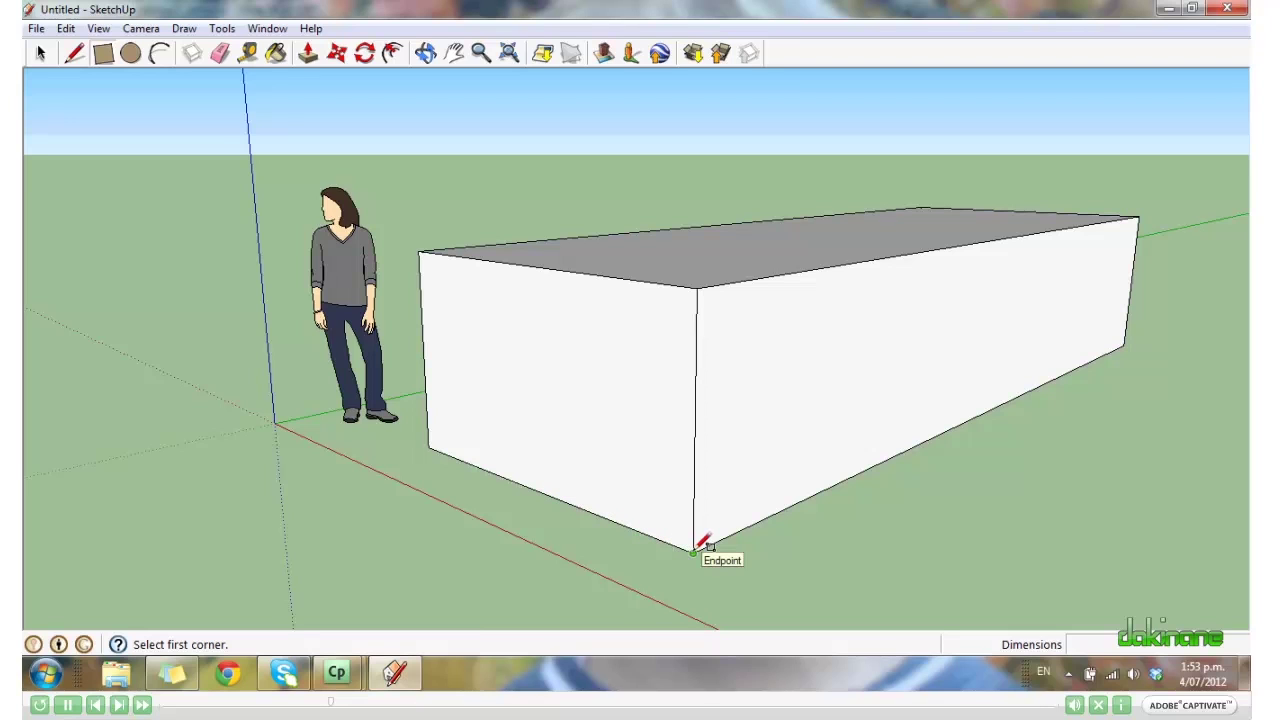
key("alt")
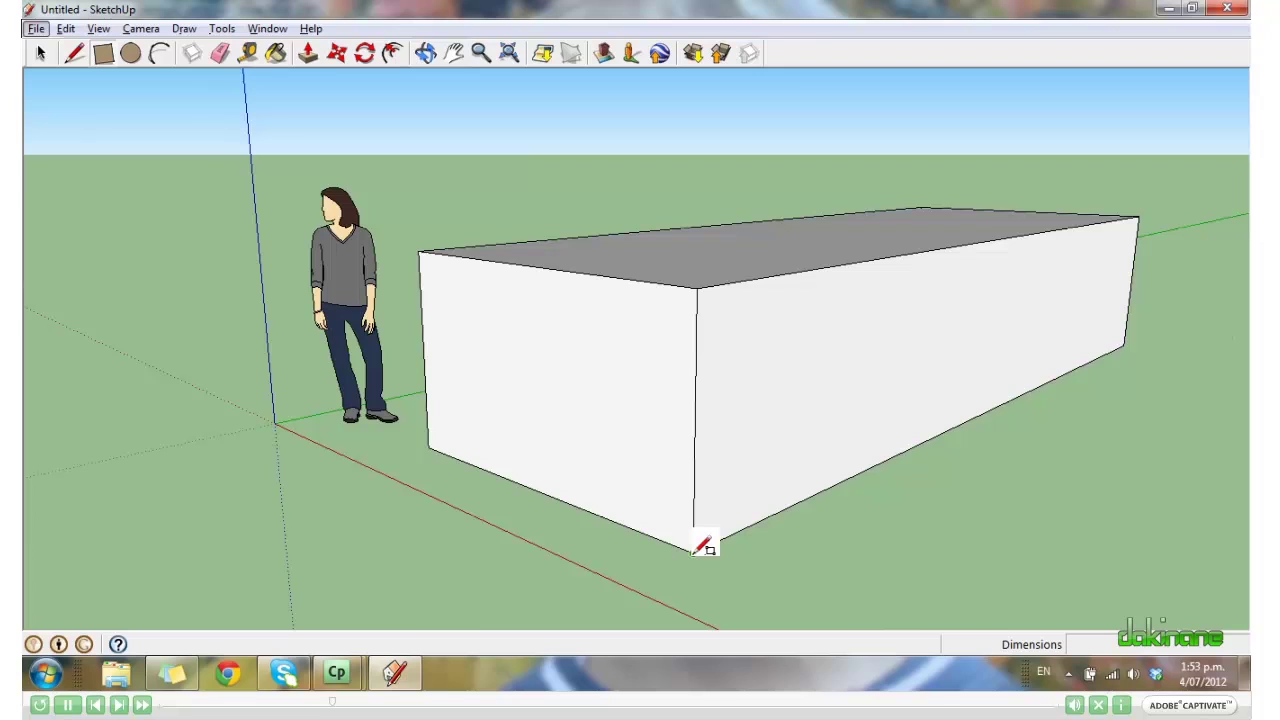
left_click(449, 455)
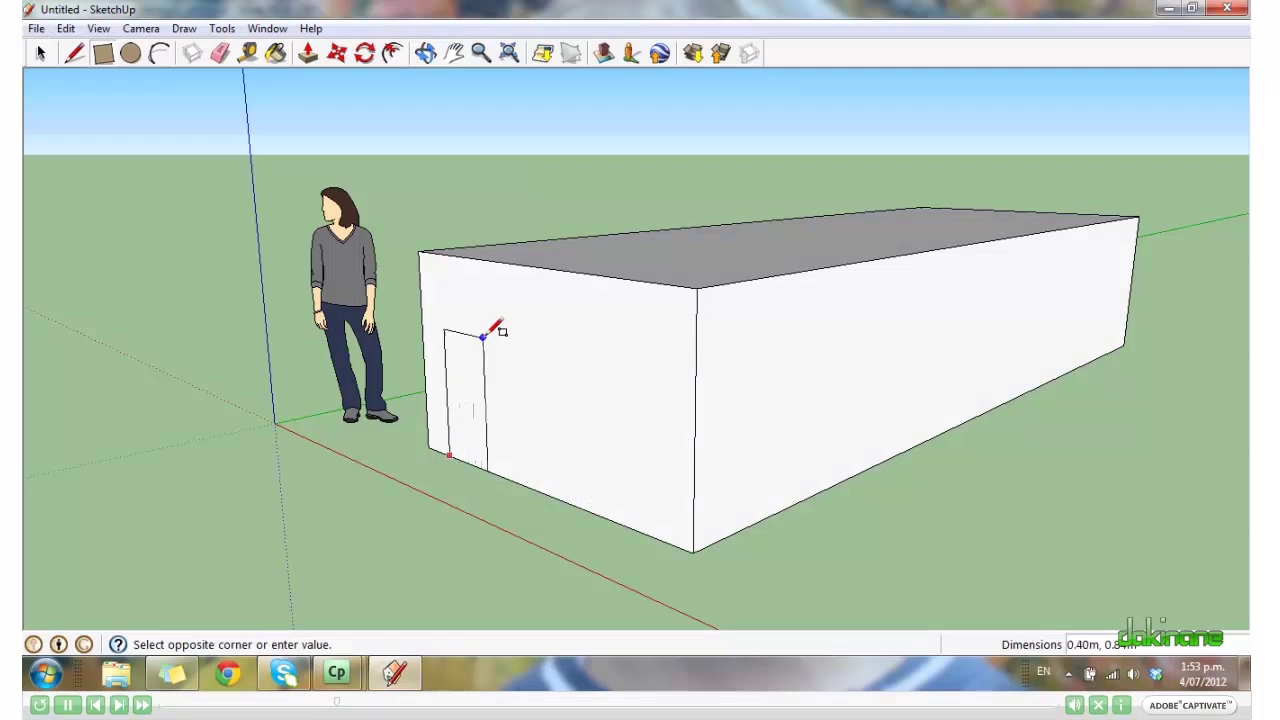
left_click(665, 336)
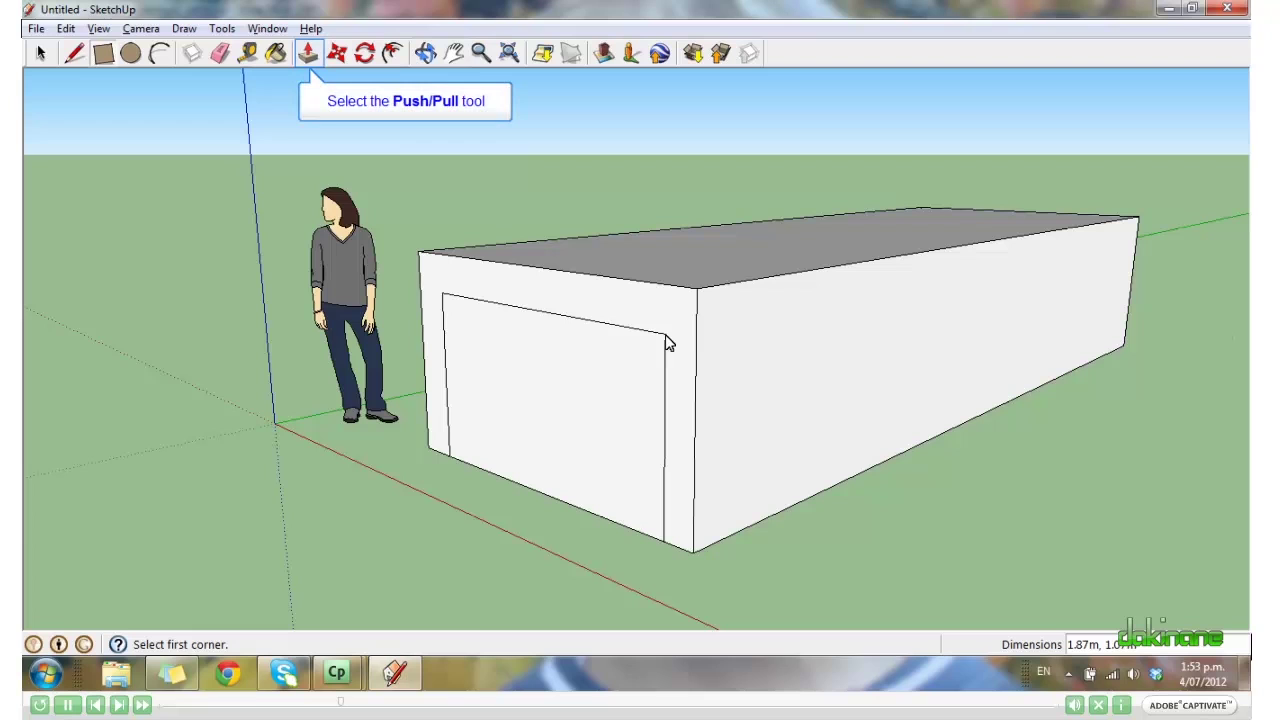
- Pull the rectangle on the front end face outward by about 0.74 m as a smaller block
left_click(308, 56)
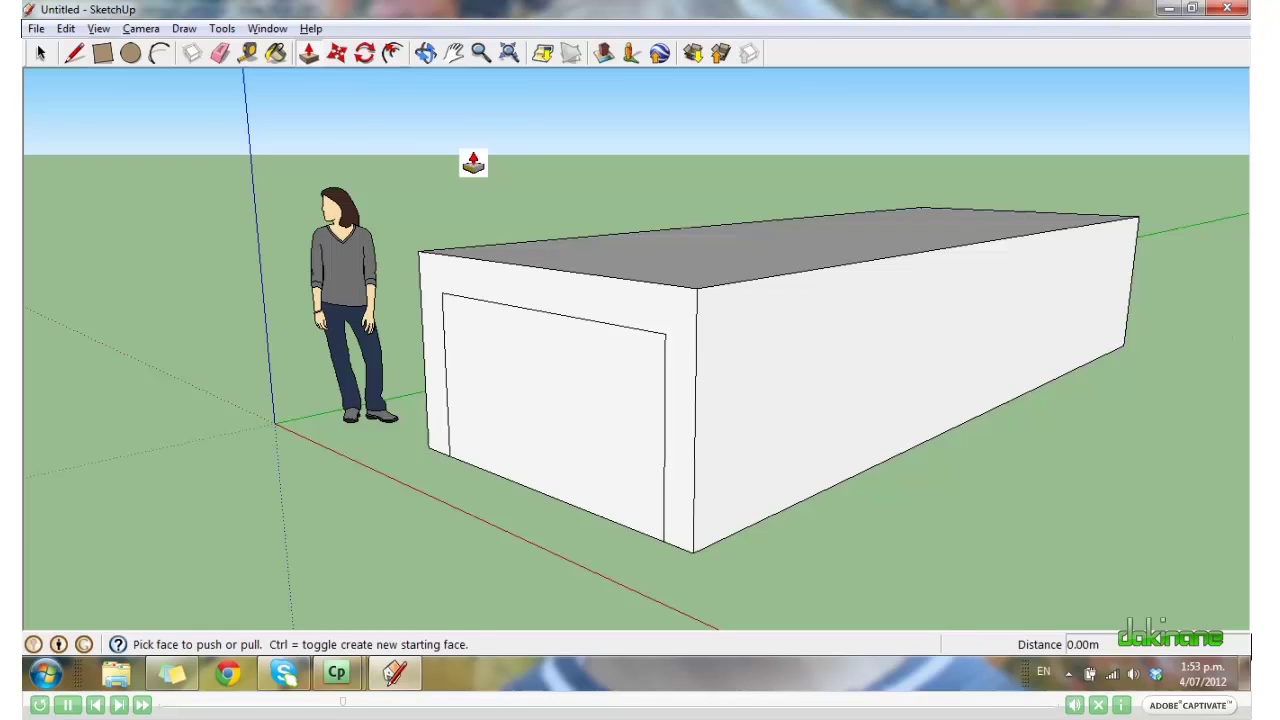
left_click(515, 375)
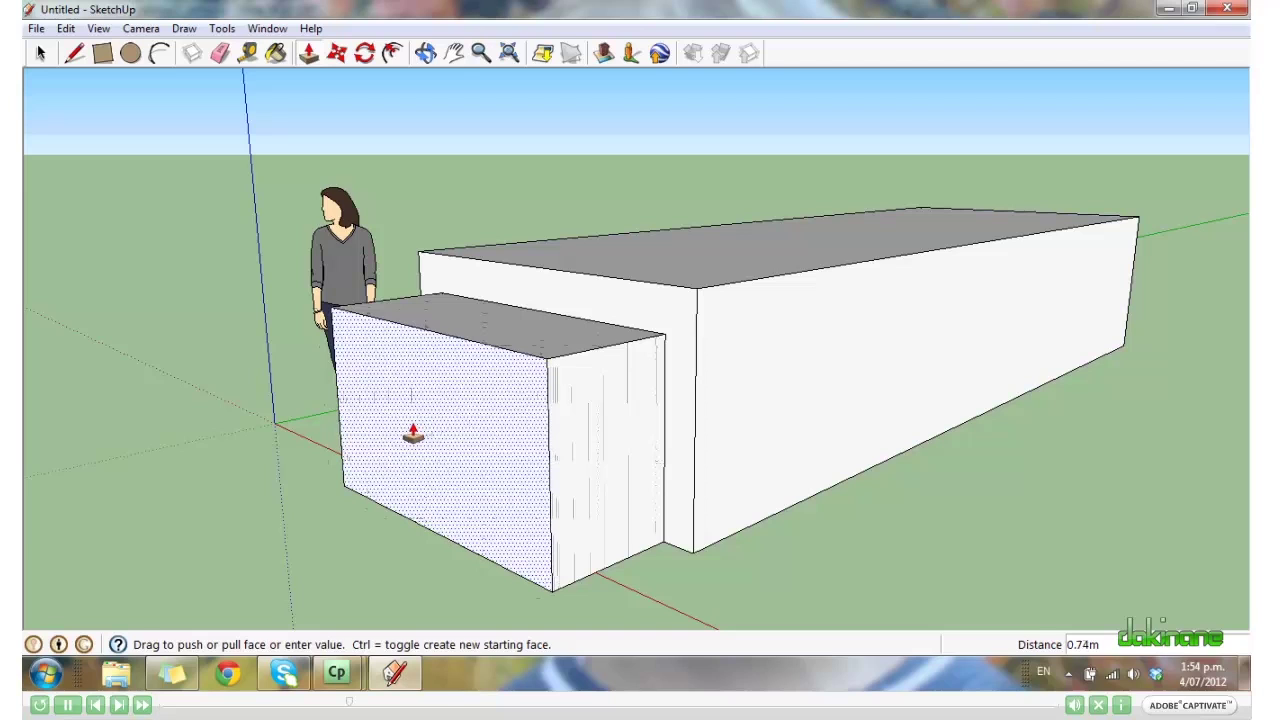
left_click(413, 432)
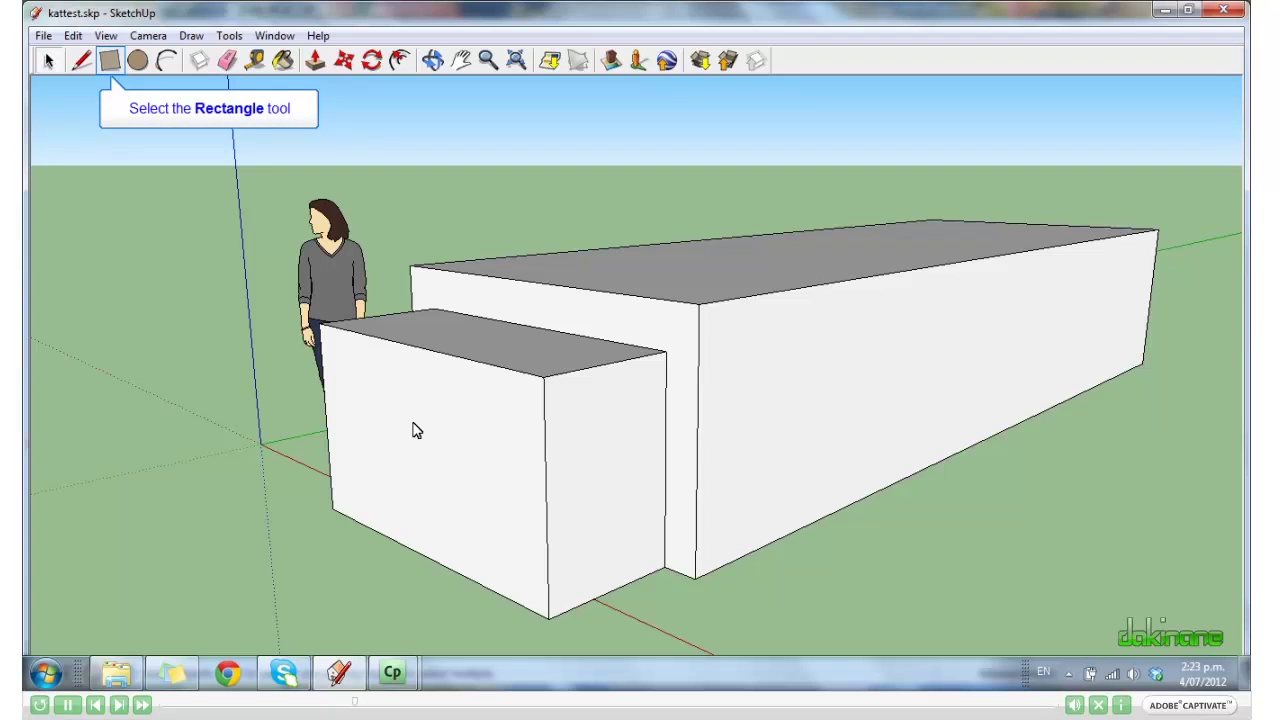
- Draw a large rectangle on the box's long side face, starting from its bottom edge
left_click(111, 61)
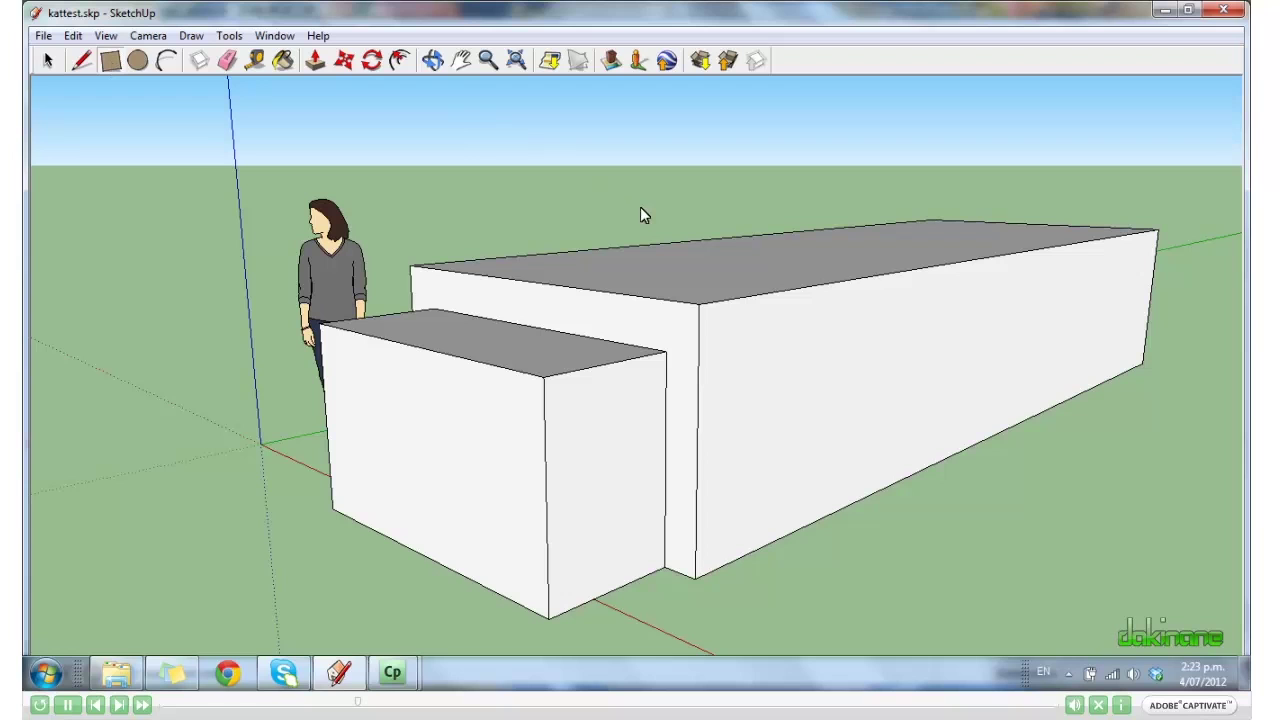
left_click(770, 542)
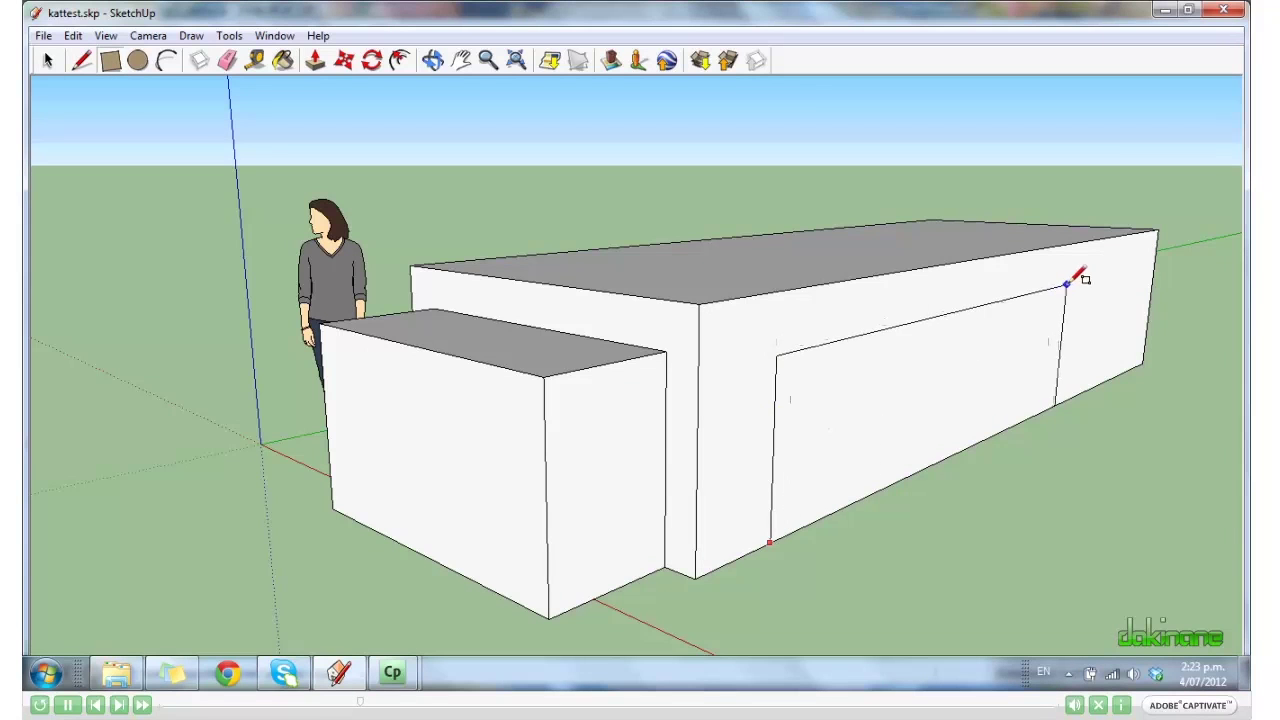
left_click(1097, 272)
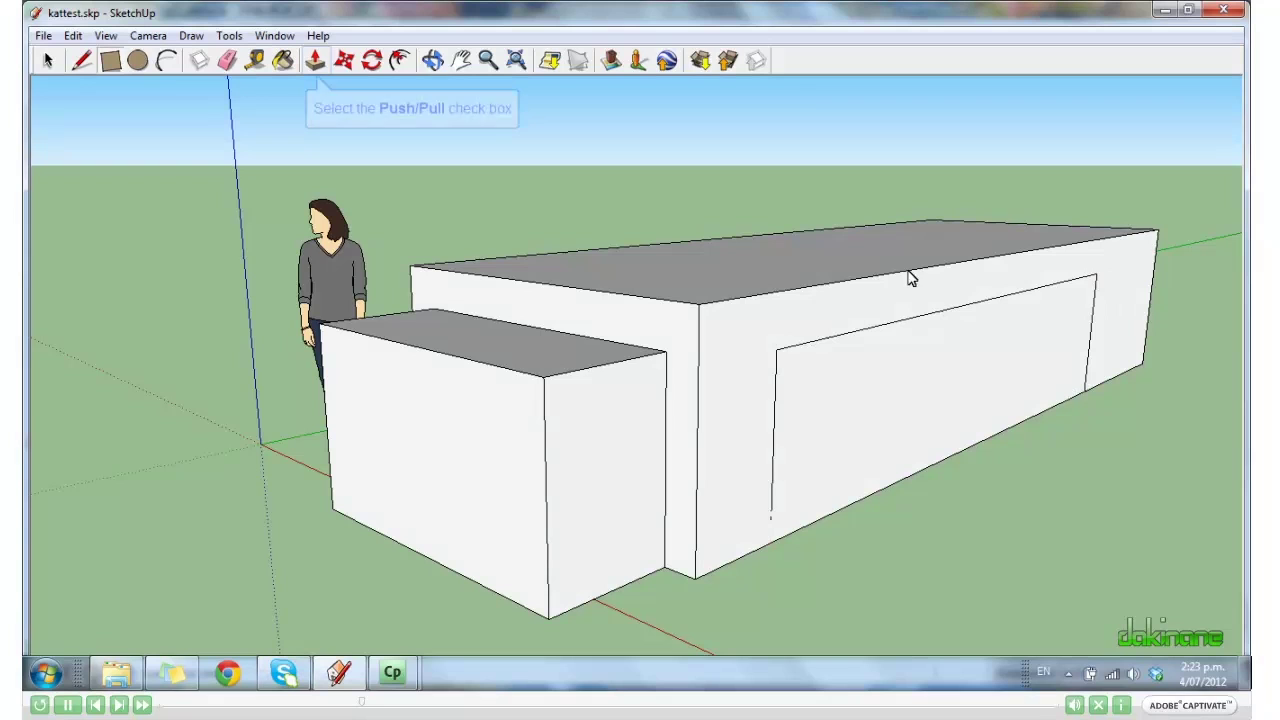
- Push/Pull the large rectangle on the box's long side face outward into a low side block
key("p")
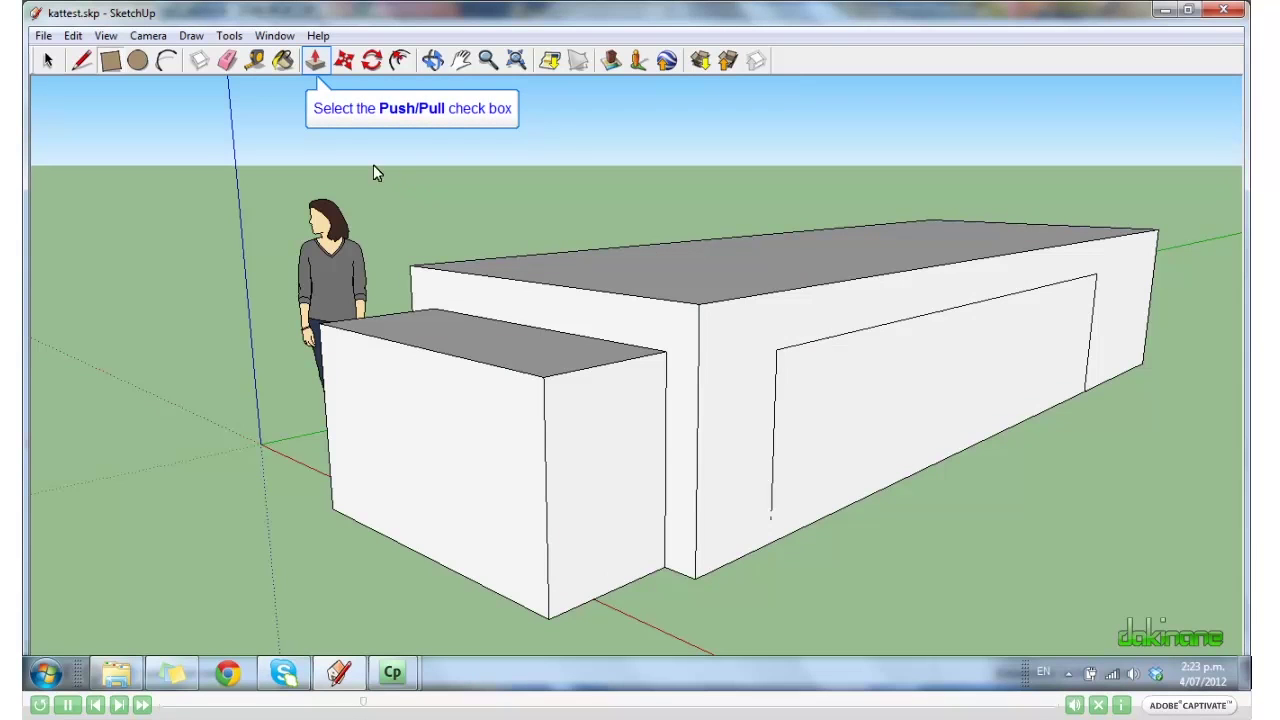
left_click(312, 61)
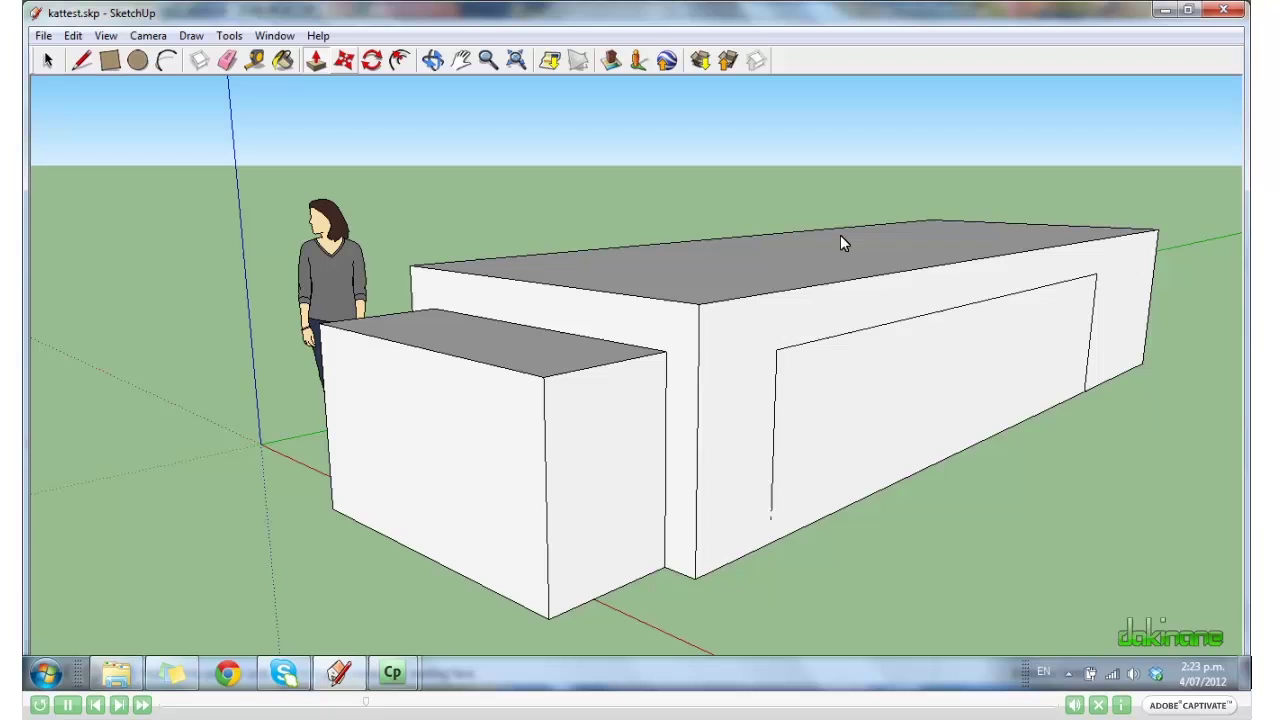
left_click_drag(876, 379, 1111, 491)
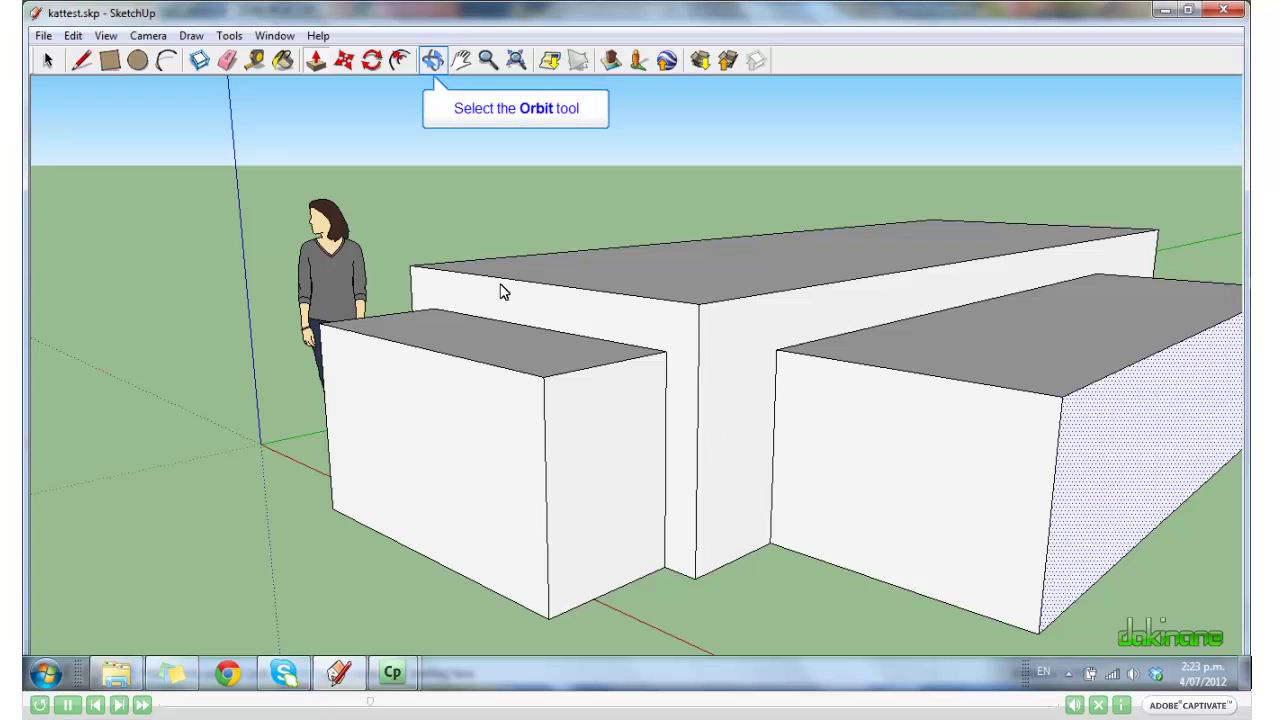
- Push/Pull the main box's top face upward so the box stands well above both side blocks
left_click(433, 62)
left_click_drag(674, 283, 607, 359)
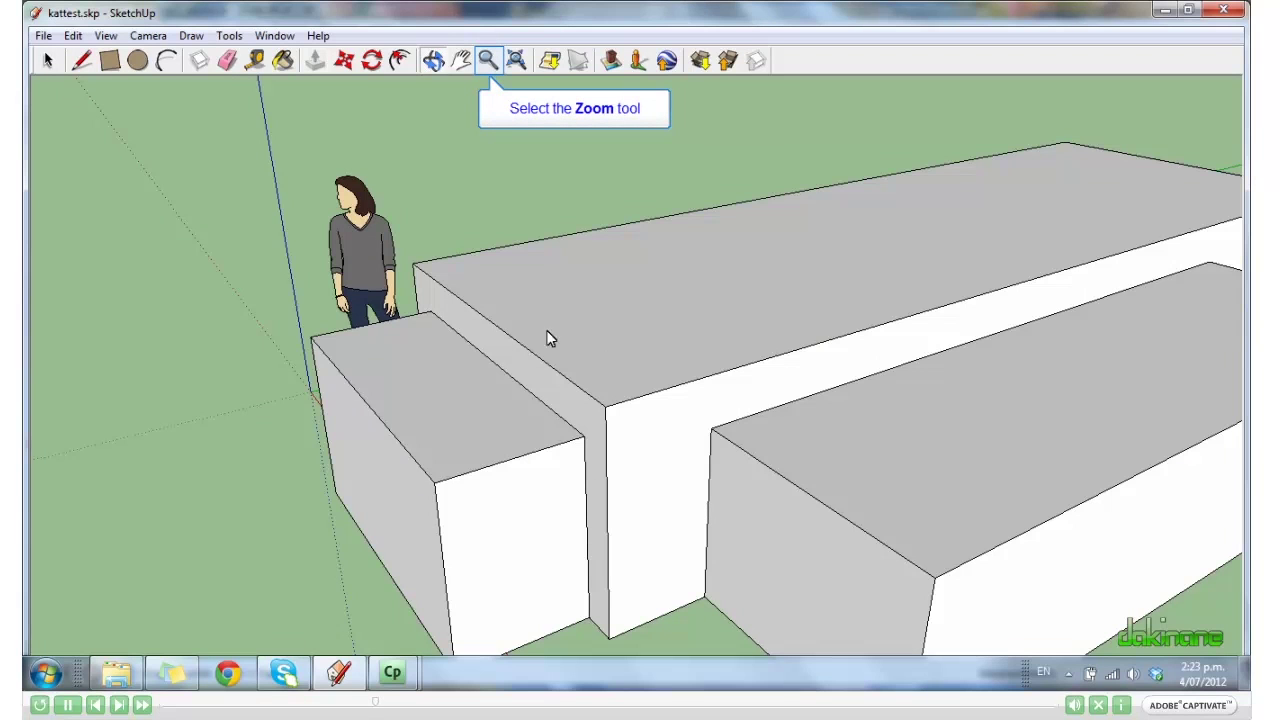
left_click(488, 60)
scroll(667, 364, "down", 4)
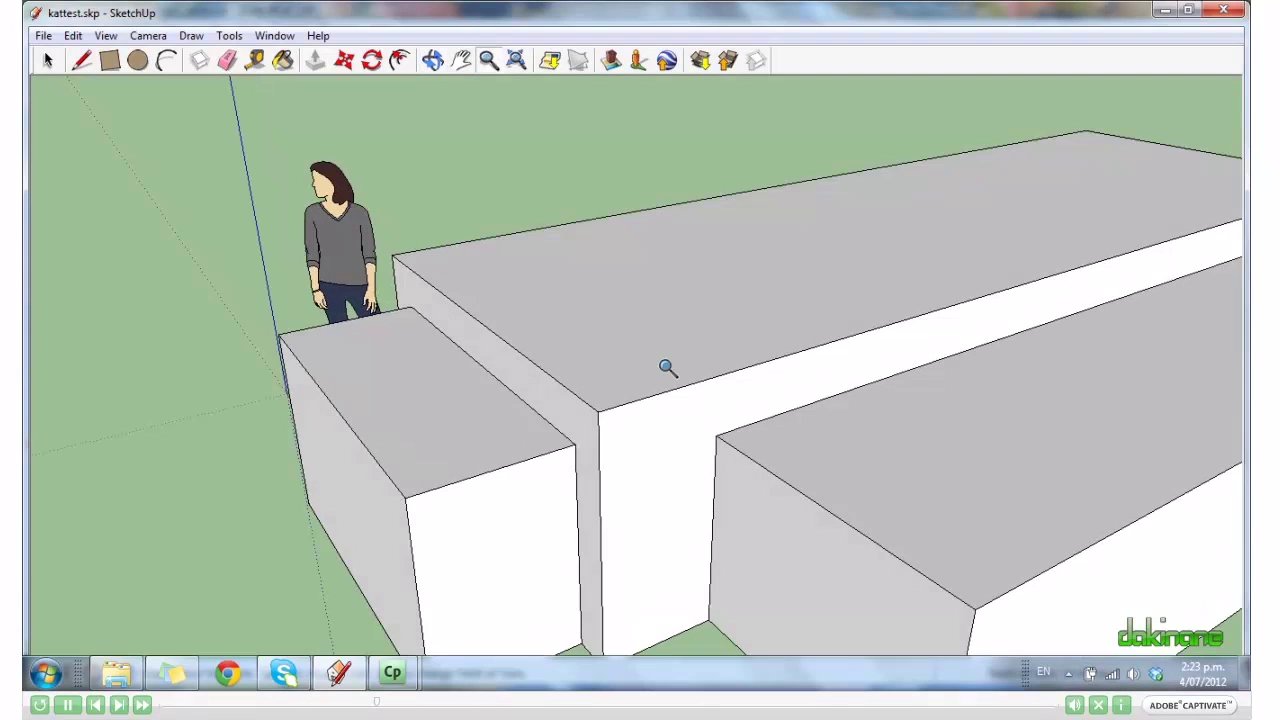
scroll(671, 359, "down", 1)
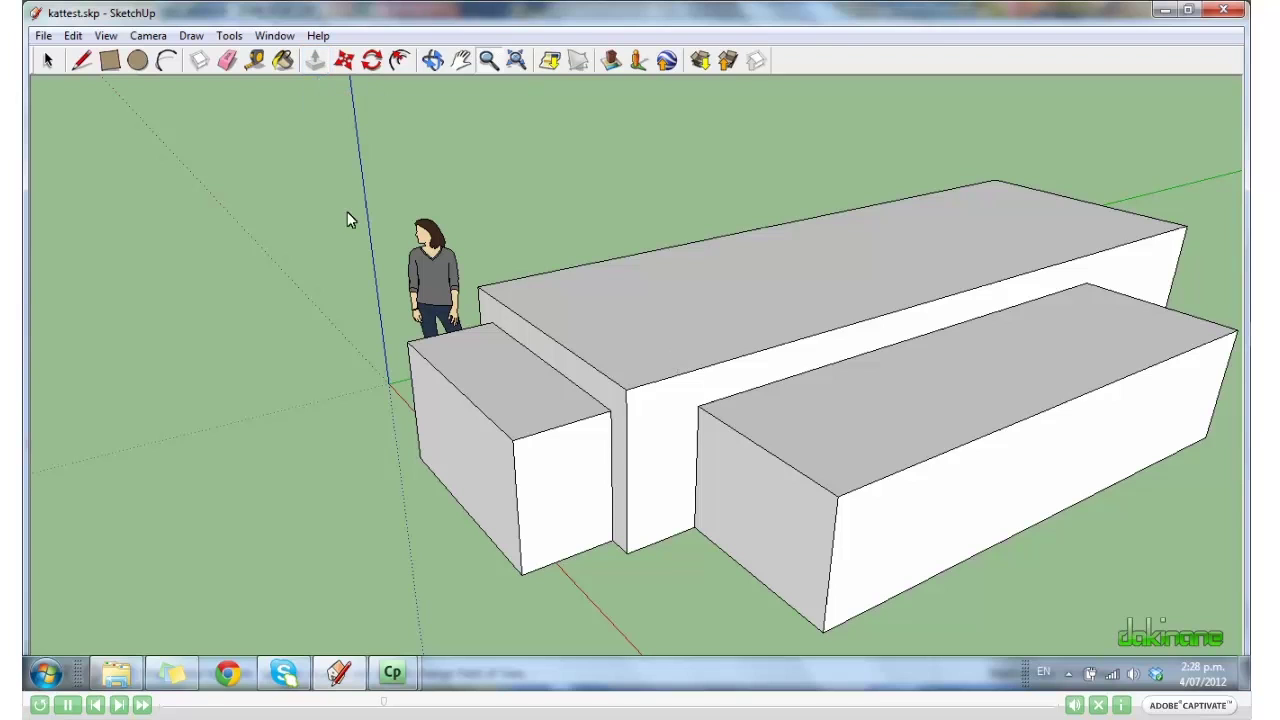
left_click(315, 60)
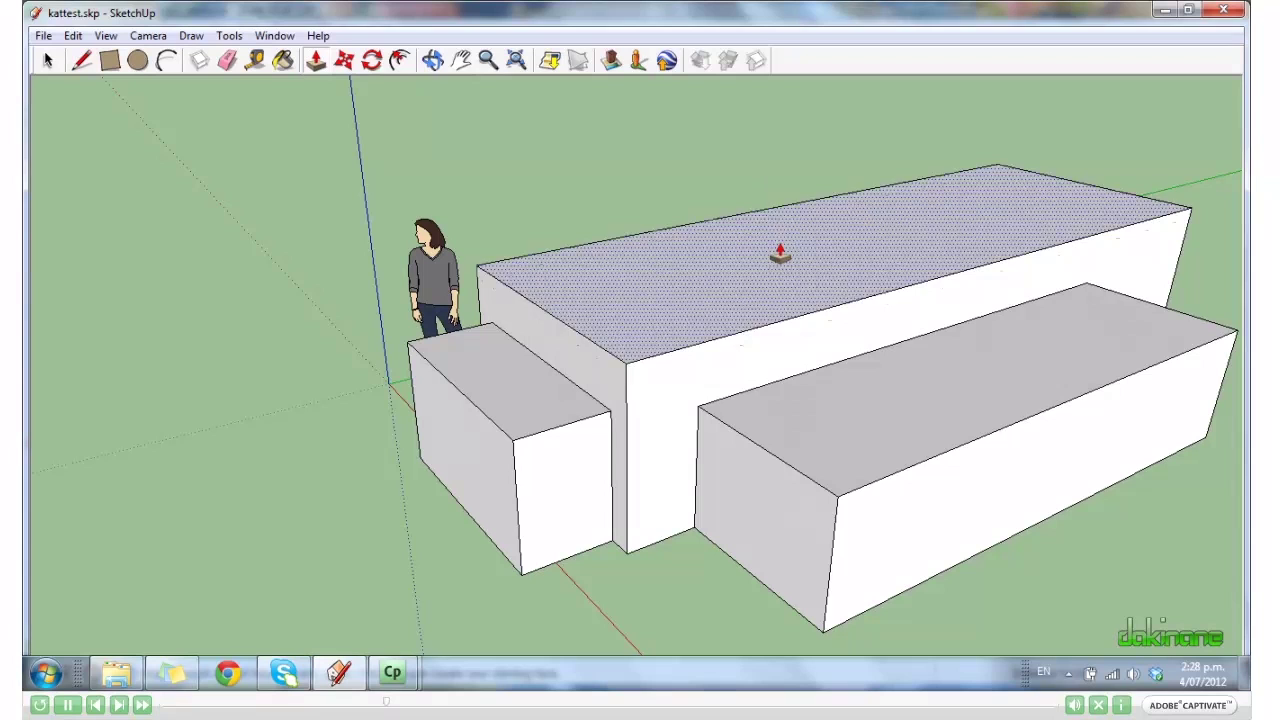
left_click_drag(774, 251, 767, 178)
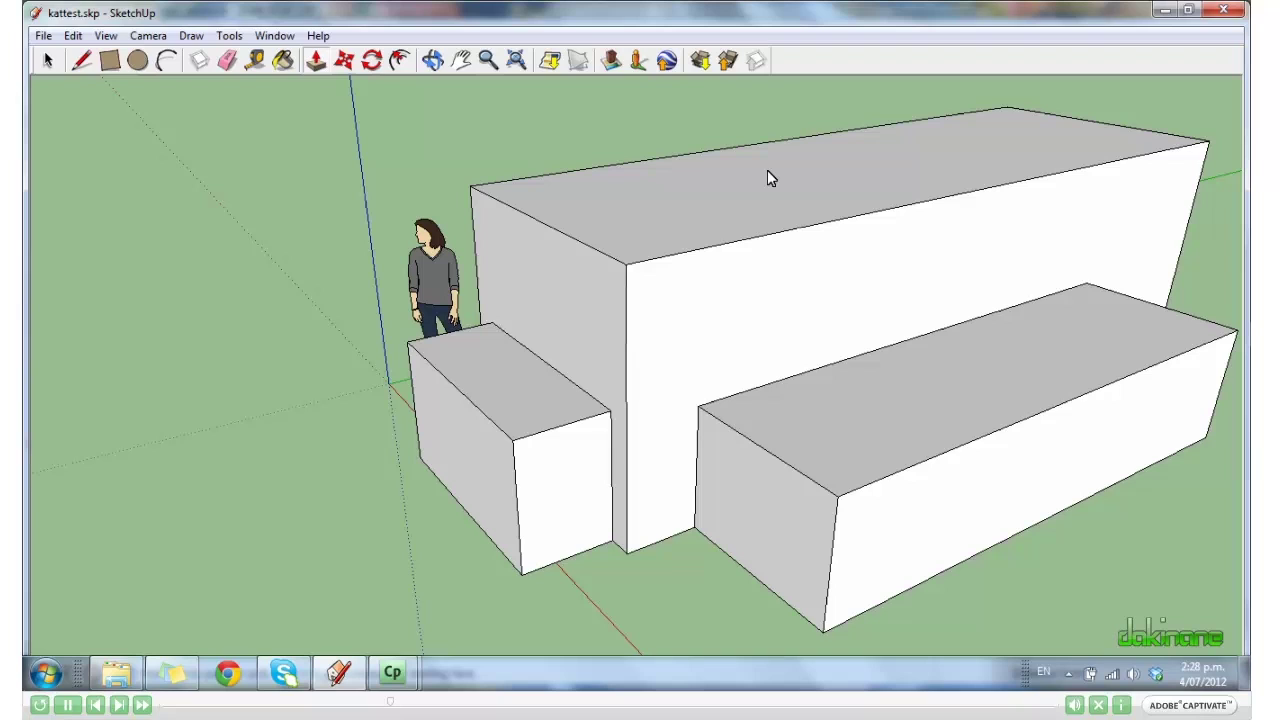
- Move the small front block's outer top edge down along the blue axis to give it a sloping roof
key("m")
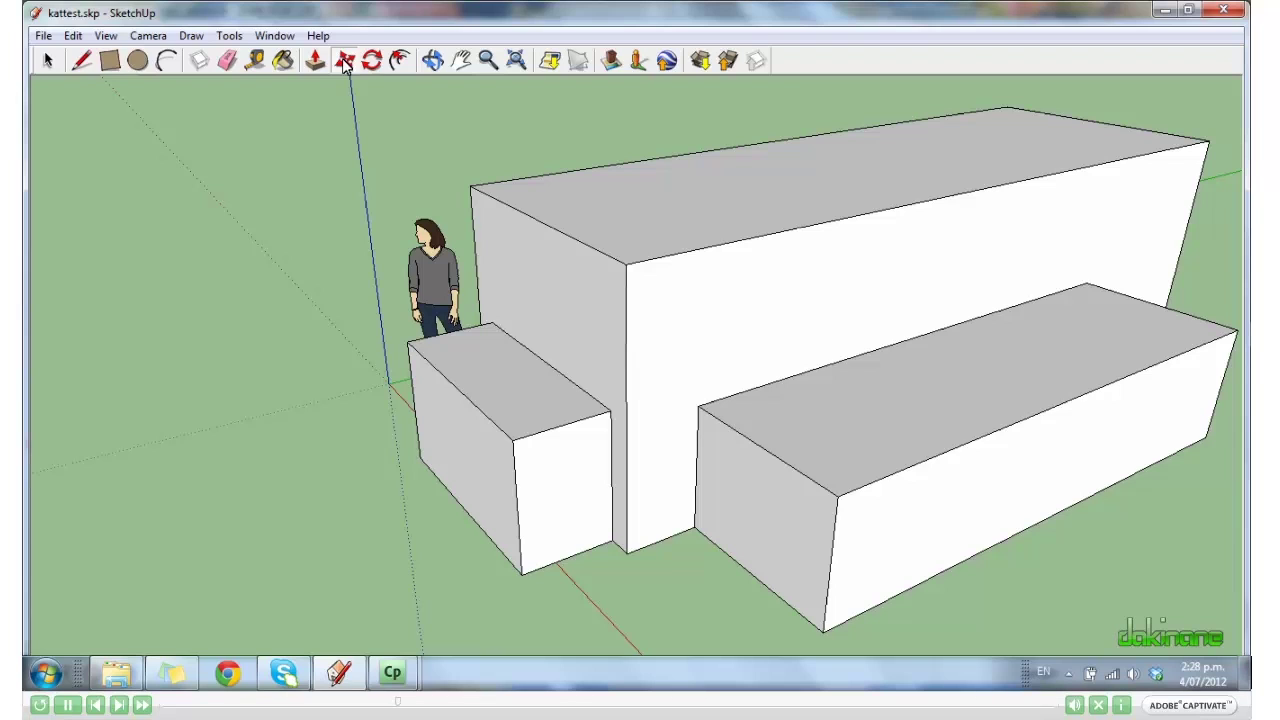
left_click(454, 395)
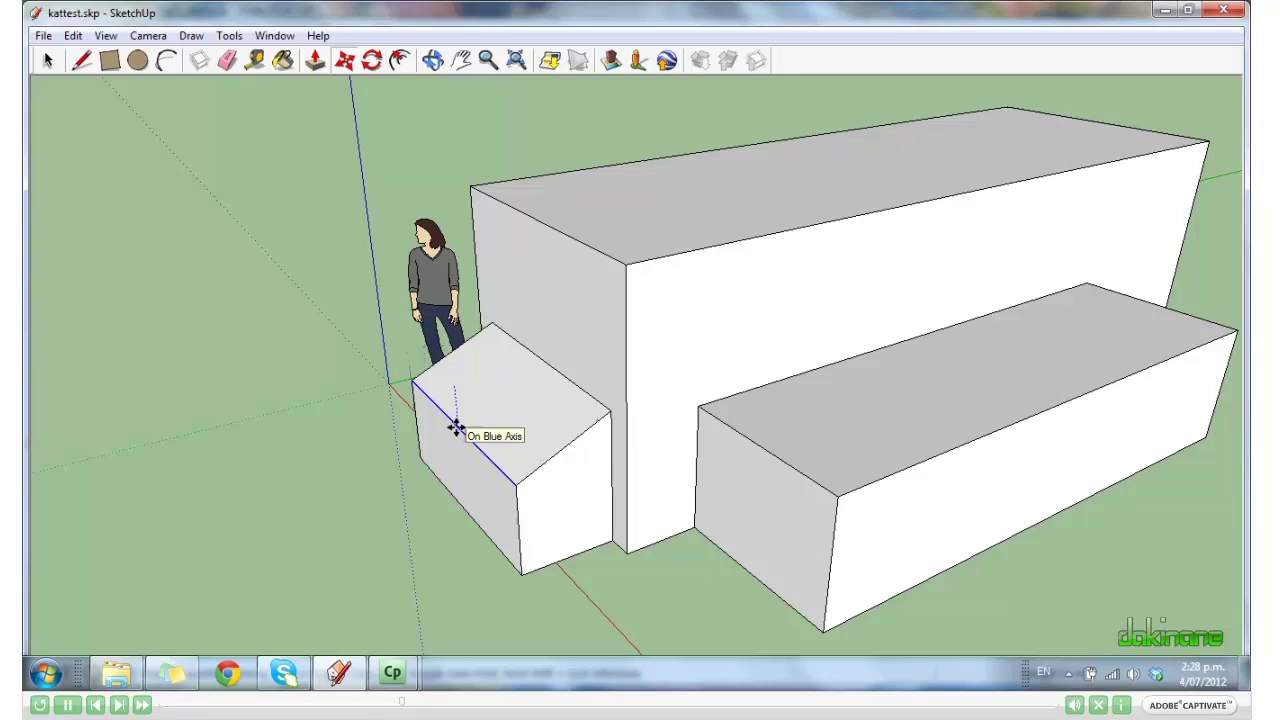
left_click(455, 428)
key("space")
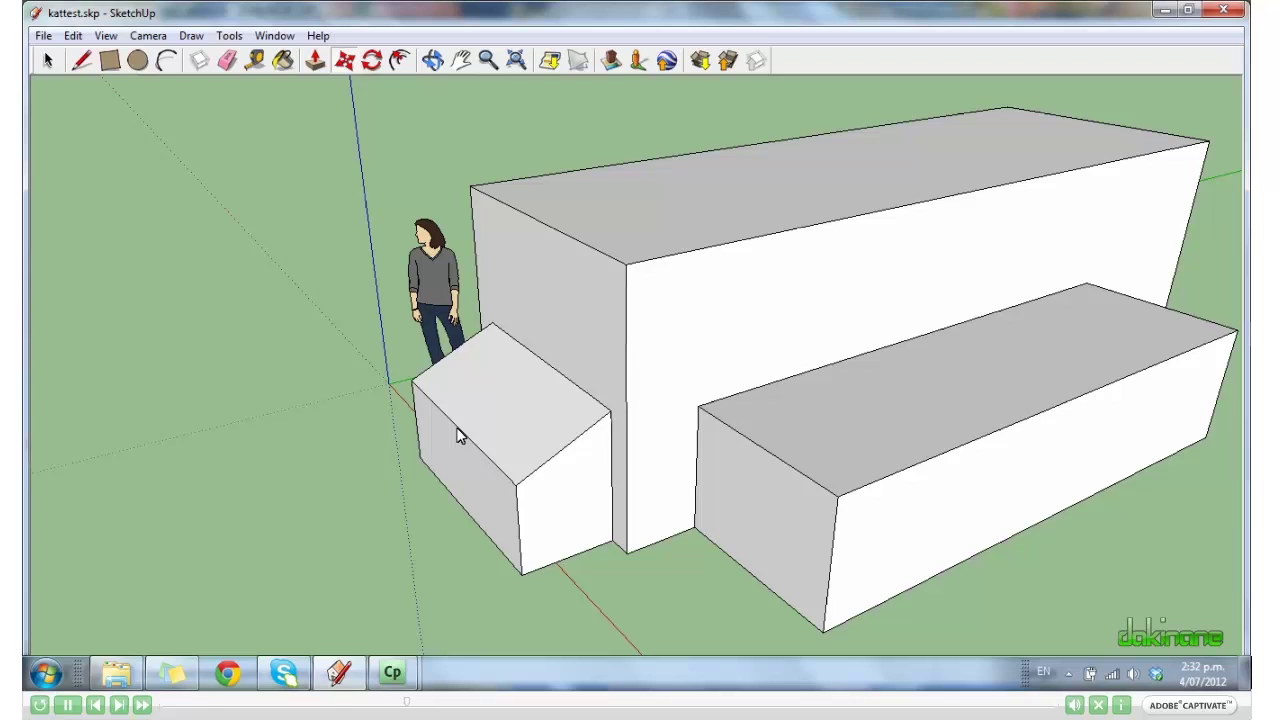
- Draw a line across the long side block's top face, joining the midpoints of its two long edges
key("l")
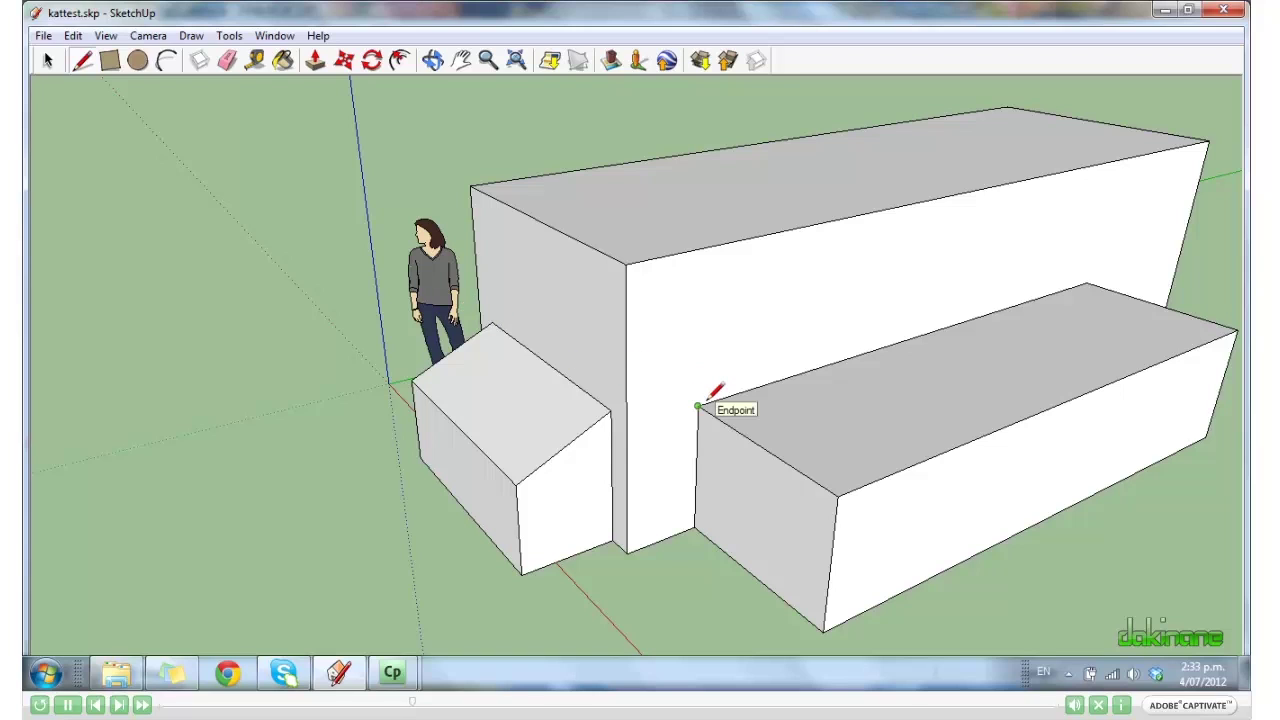
left_click(700, 404)
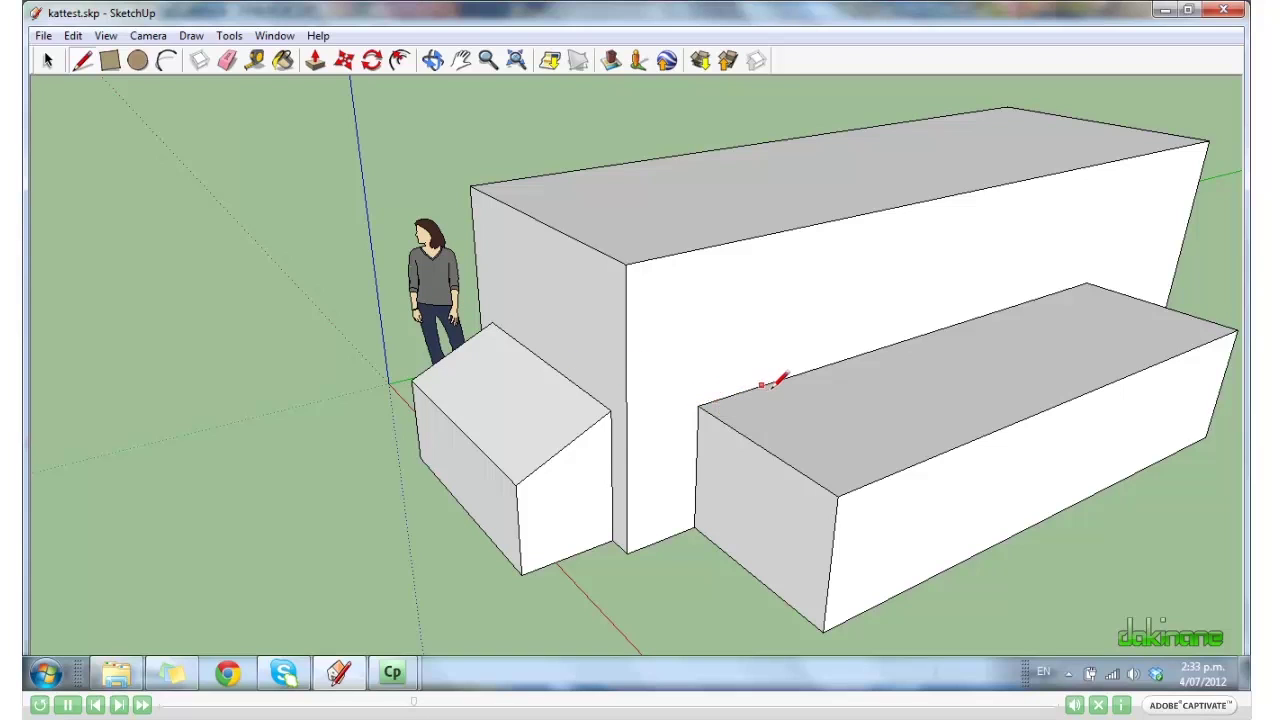
key("Escape")
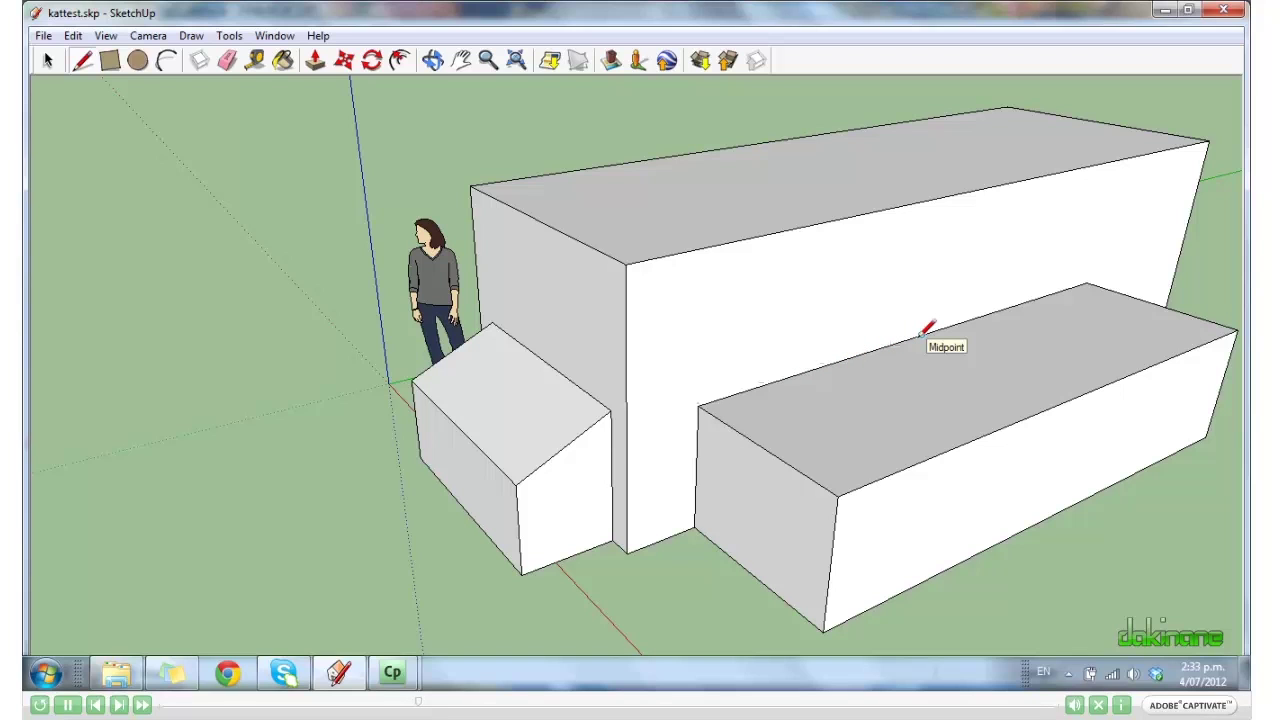
key("alt")
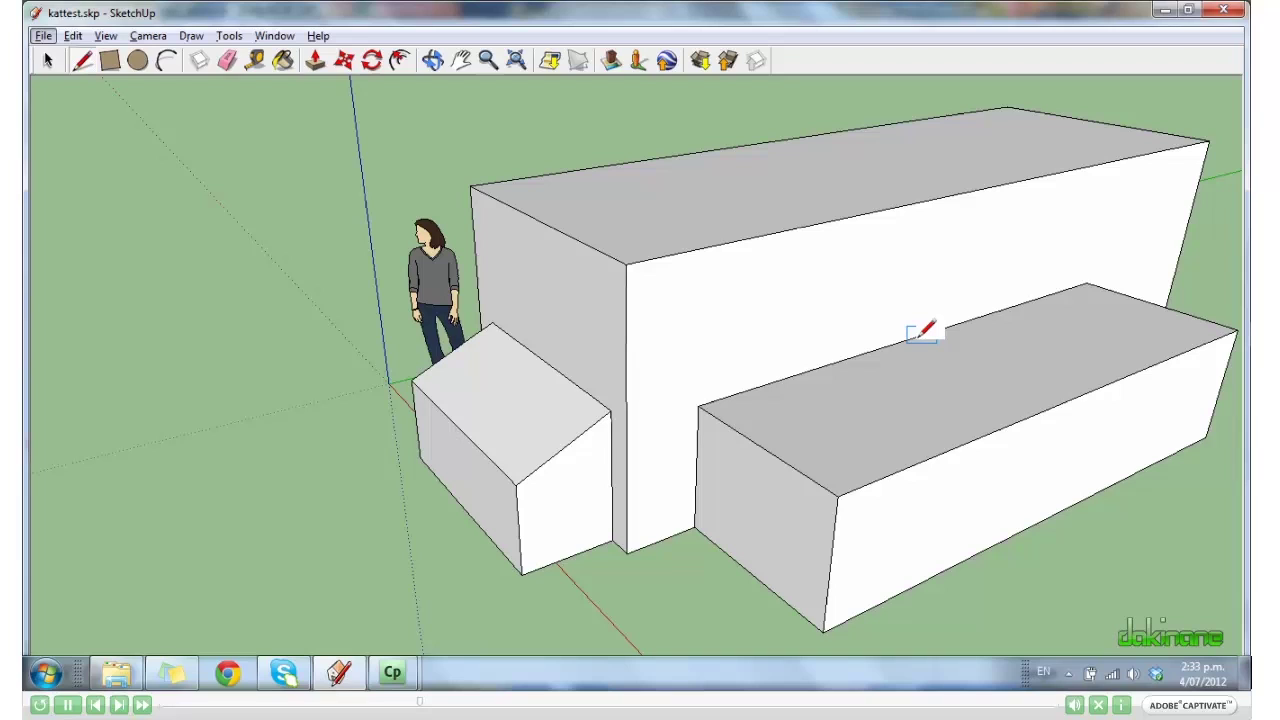
left_click(921, 335)
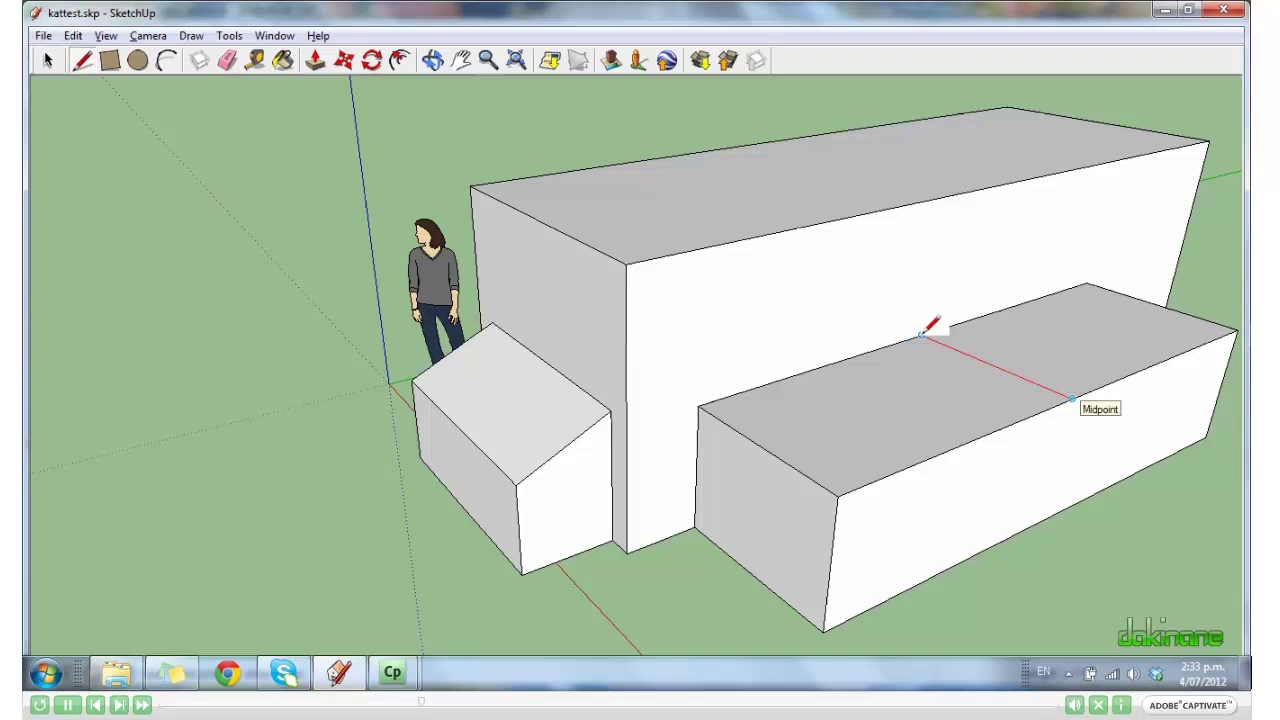
left_click(1071, 399)
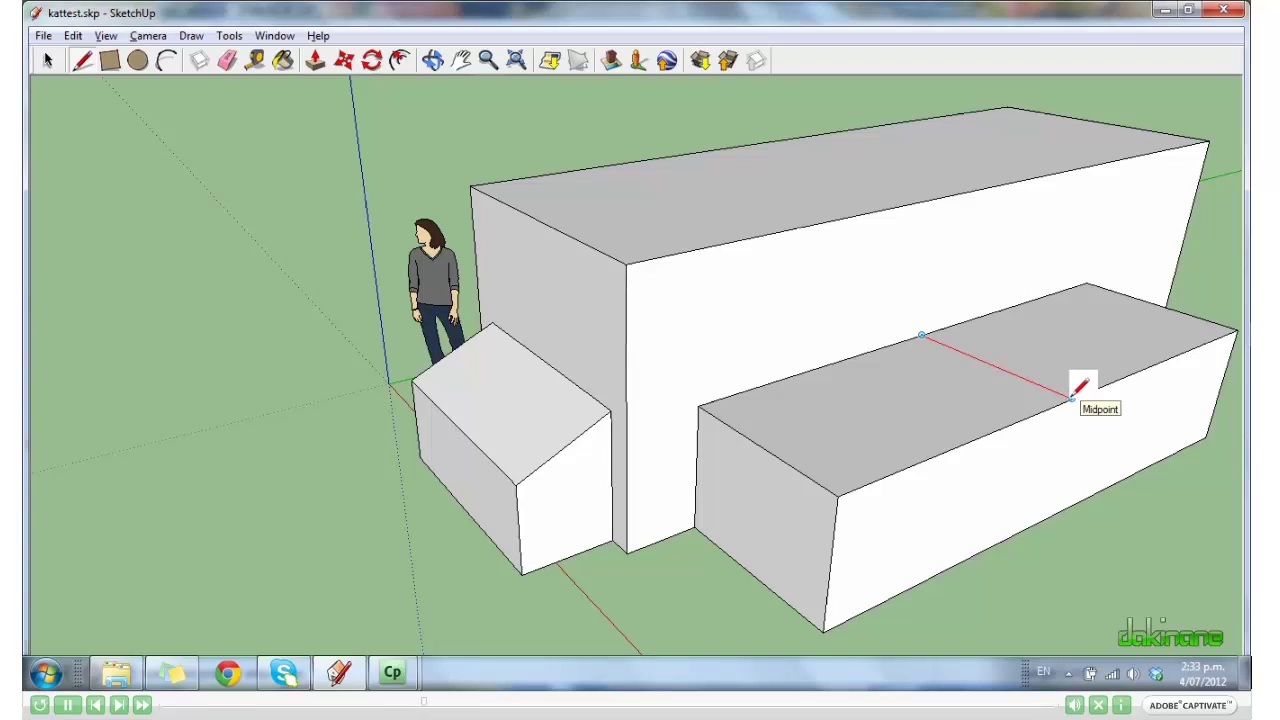
key("space")
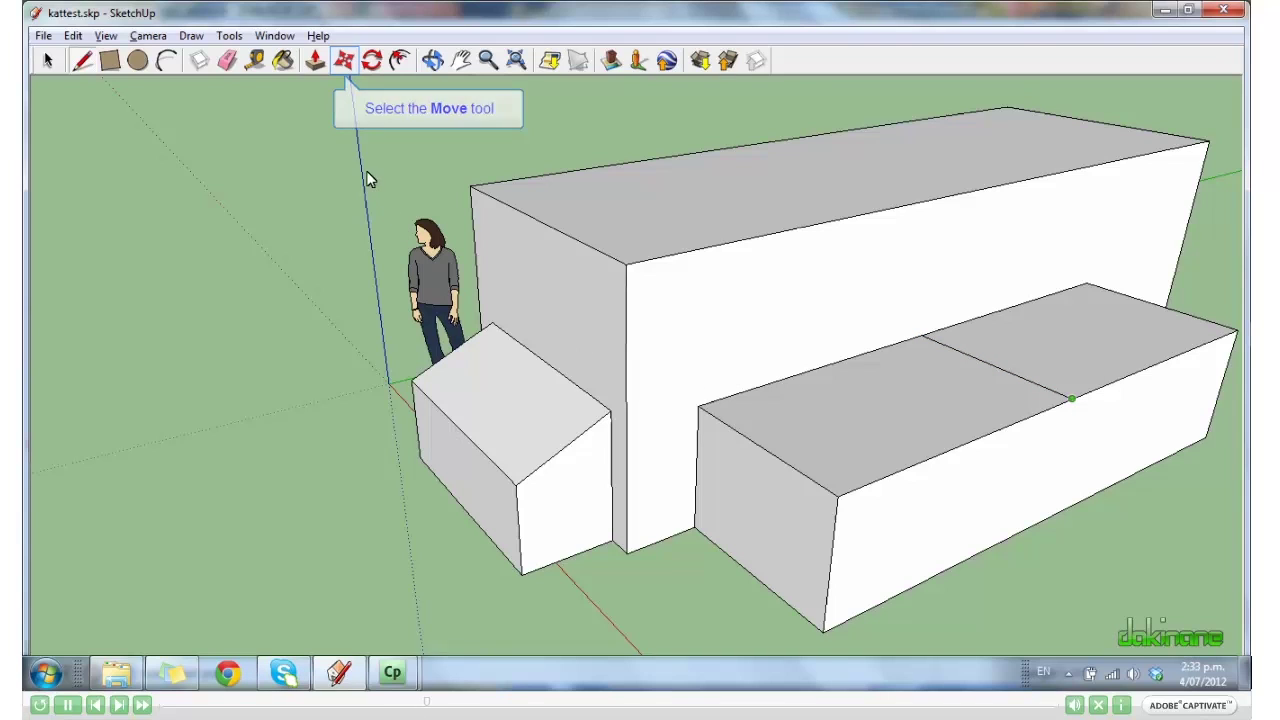
- Move the dividing line on the side block's top straight up to form a gable roof
left_click(343, 60)
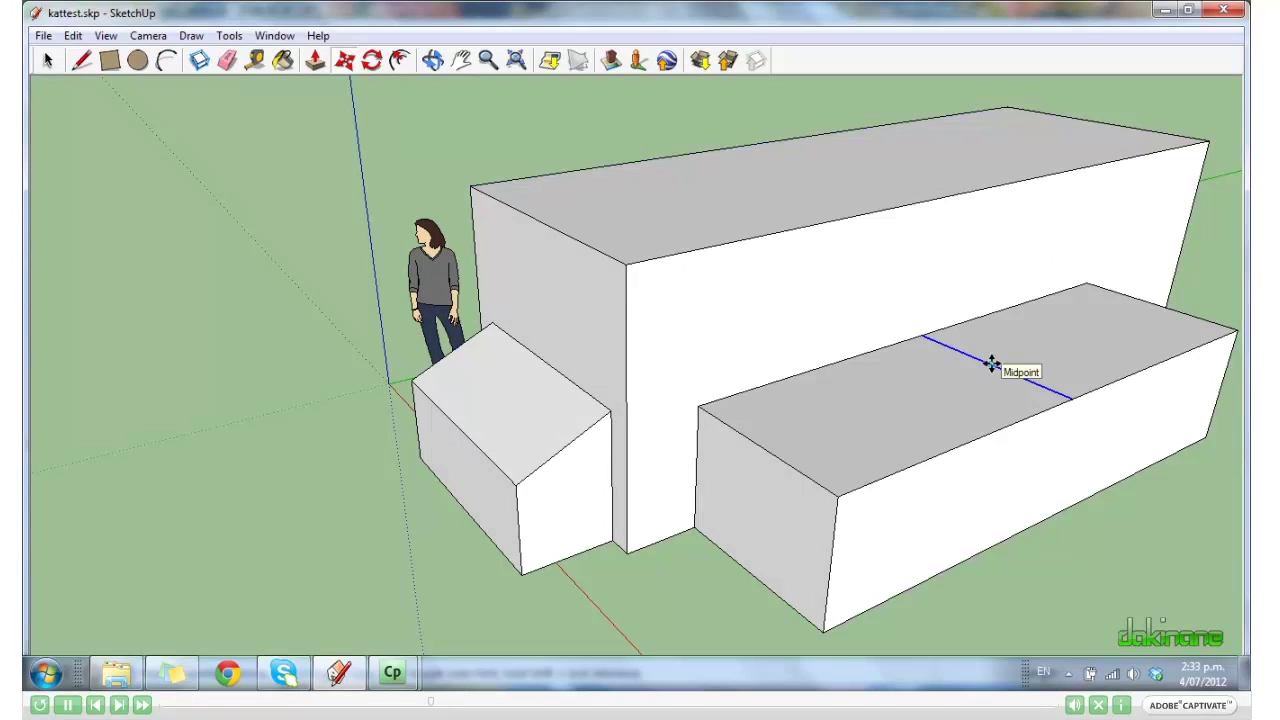
key("alt")
left_click_drag(991, 364, 967, 250)
key("space")
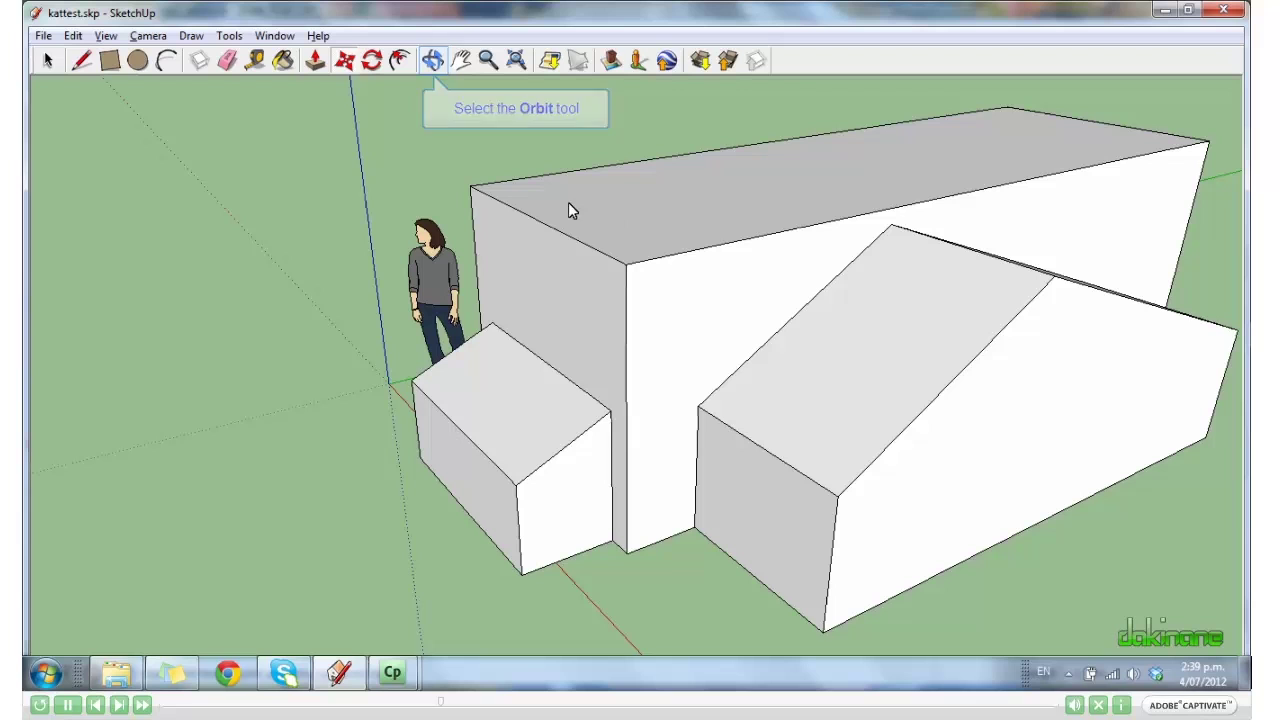
- Examine the sloped and gabled roofs from ground level, from farther away and from above
left_click(433, 62)
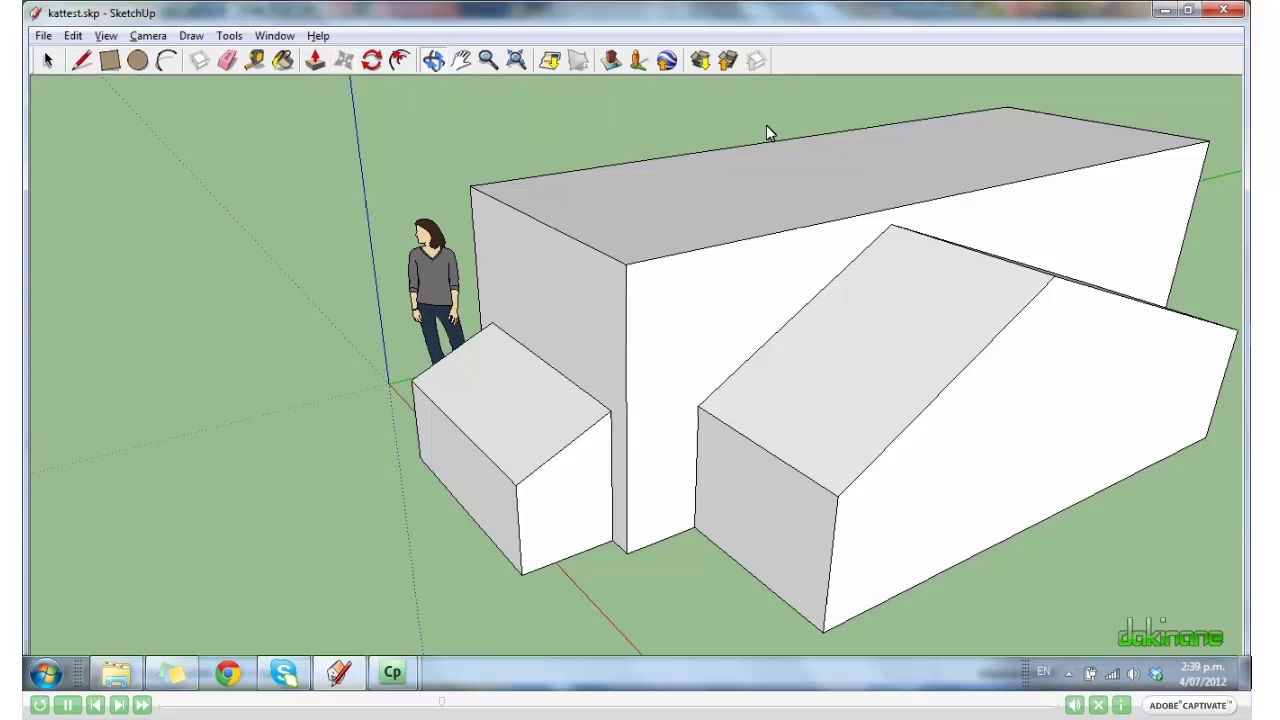
mouse_move(843, 263)
left_mouse_down()
mouse_move(743, 334)
mouse_move(571, 406)
mouse_move(483, 280)
mouse_move(806, 209)
mouse_move(859, 105)
left_mouse_up()
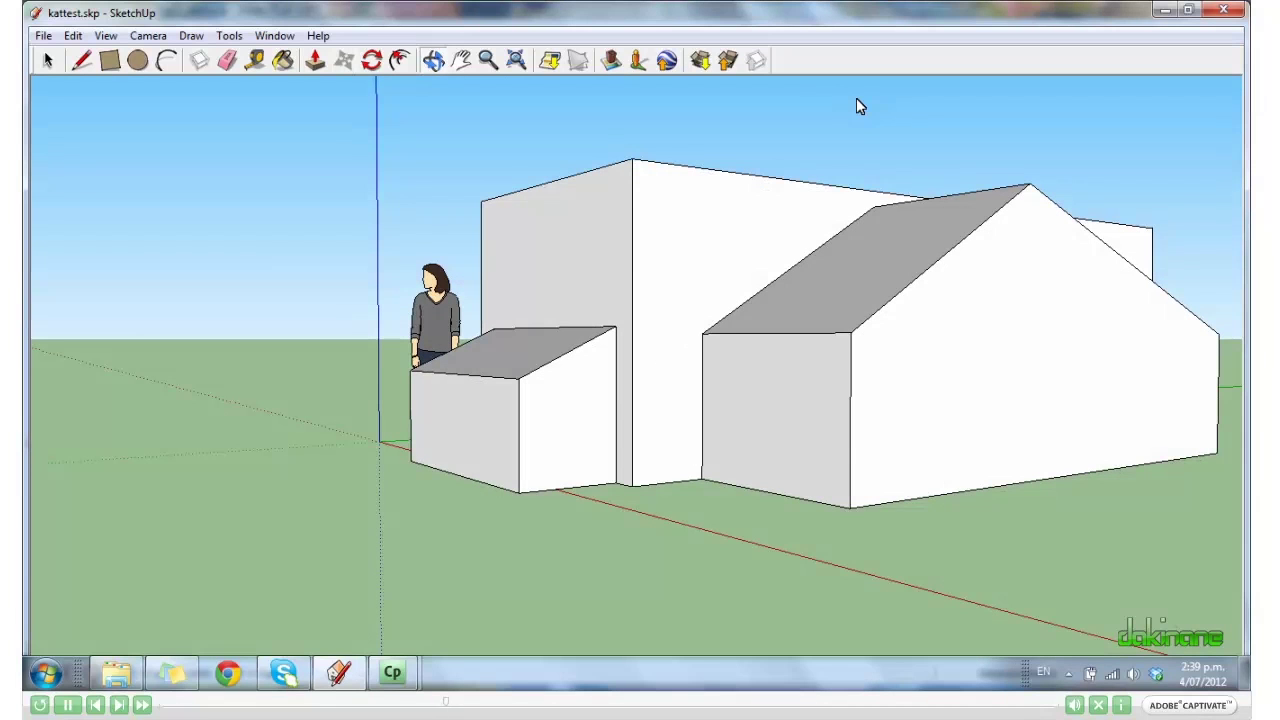
key("z")
scroll(634, 309, "up", 2)
scroll(650, 302, "down", 3)
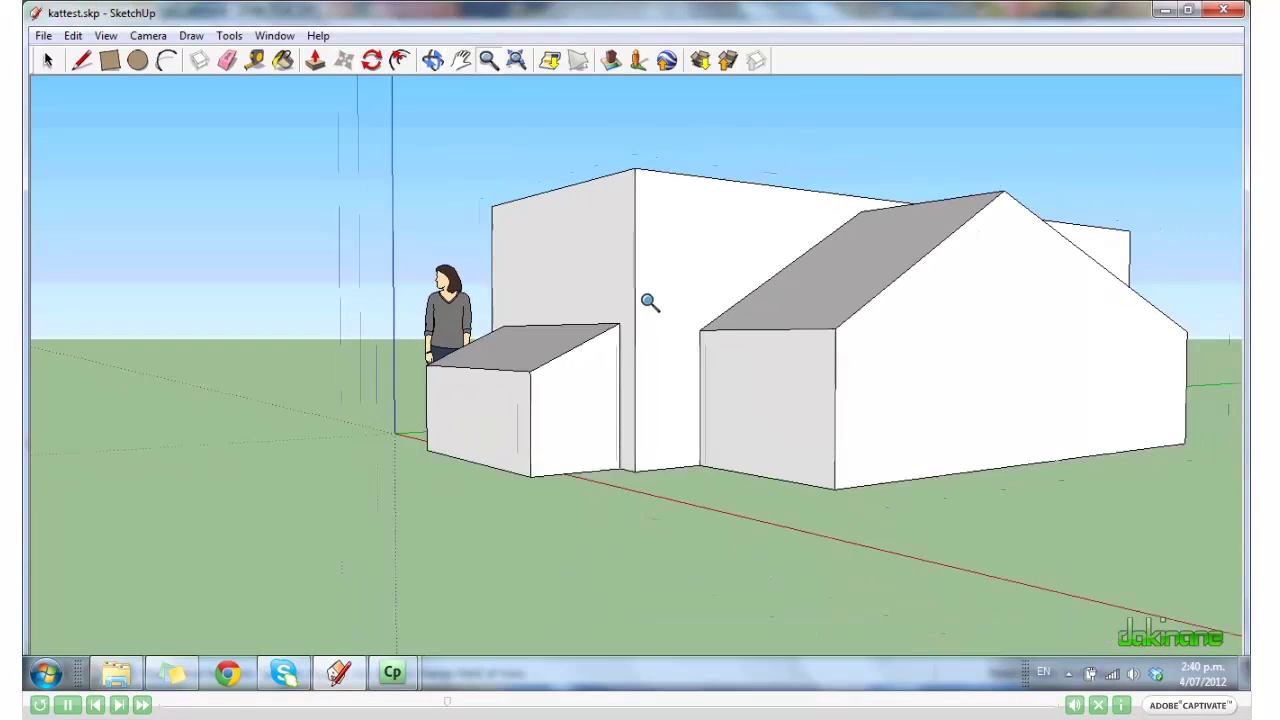
scroll(650, 302, "down", 3)
key("o")
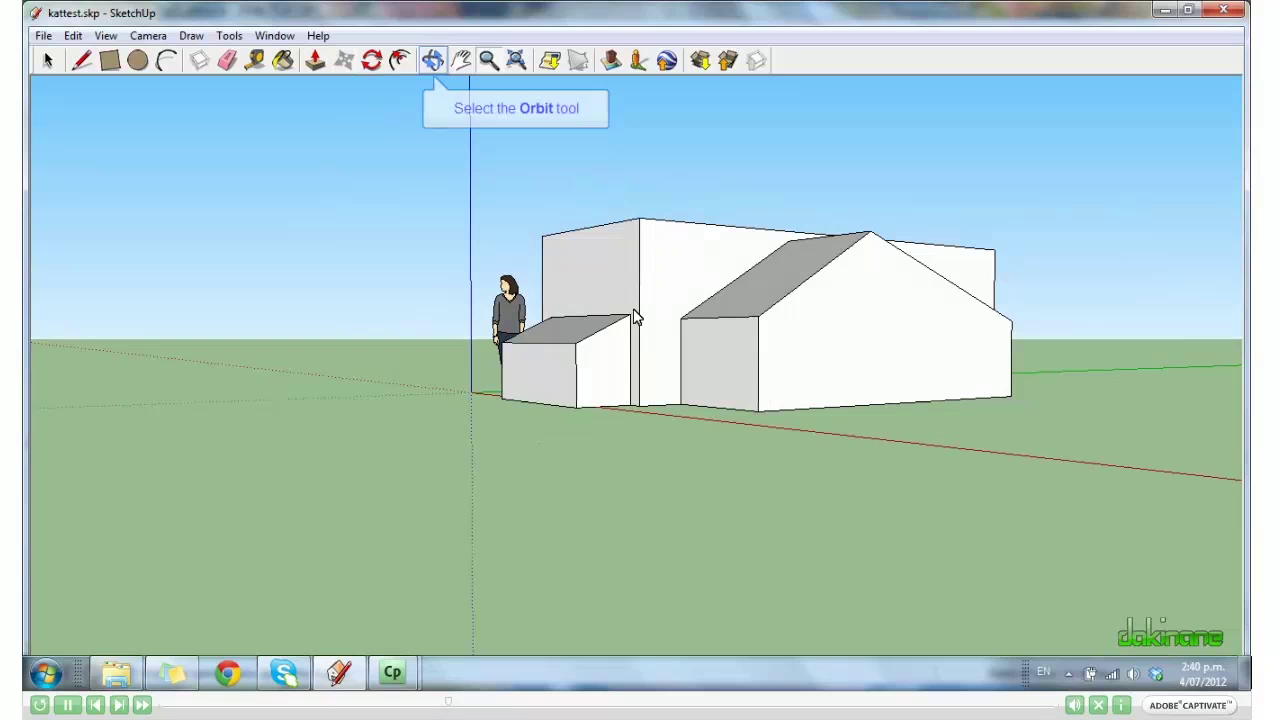
left_click(432, 61)
left_click_drag(660, 310, 579, 425)
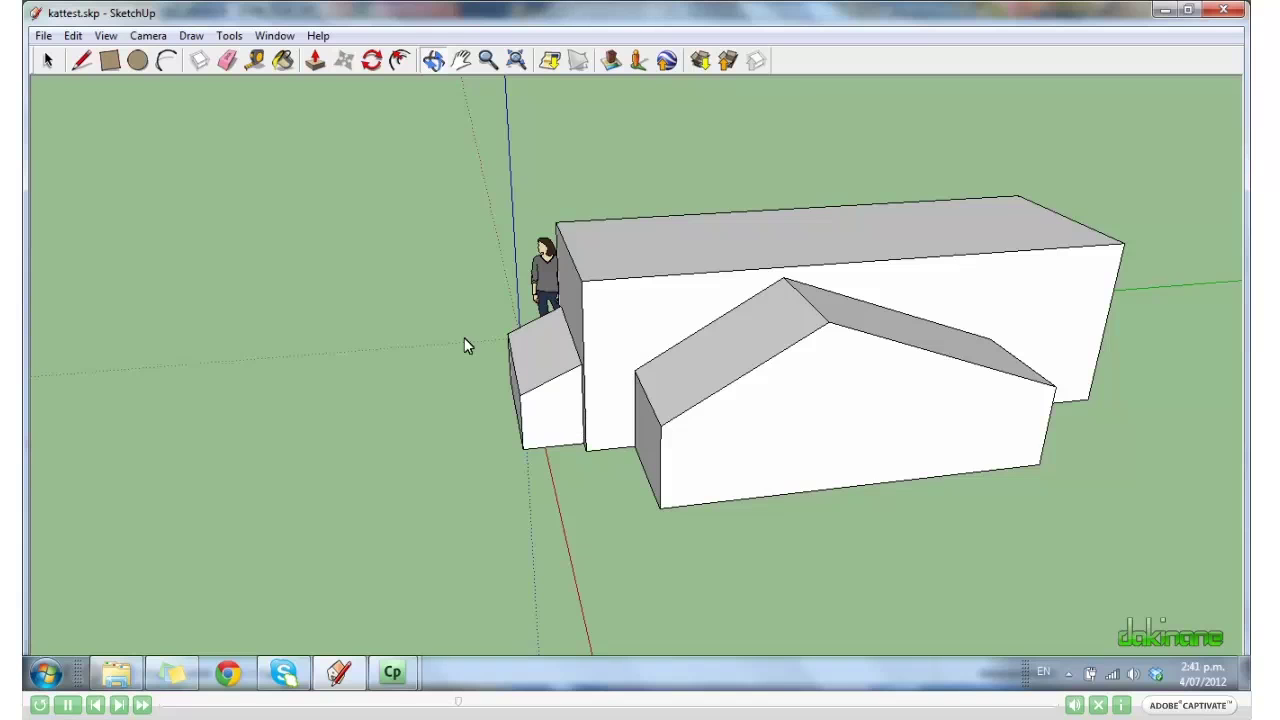
middle_click_drag(452, 245, 451, 343)
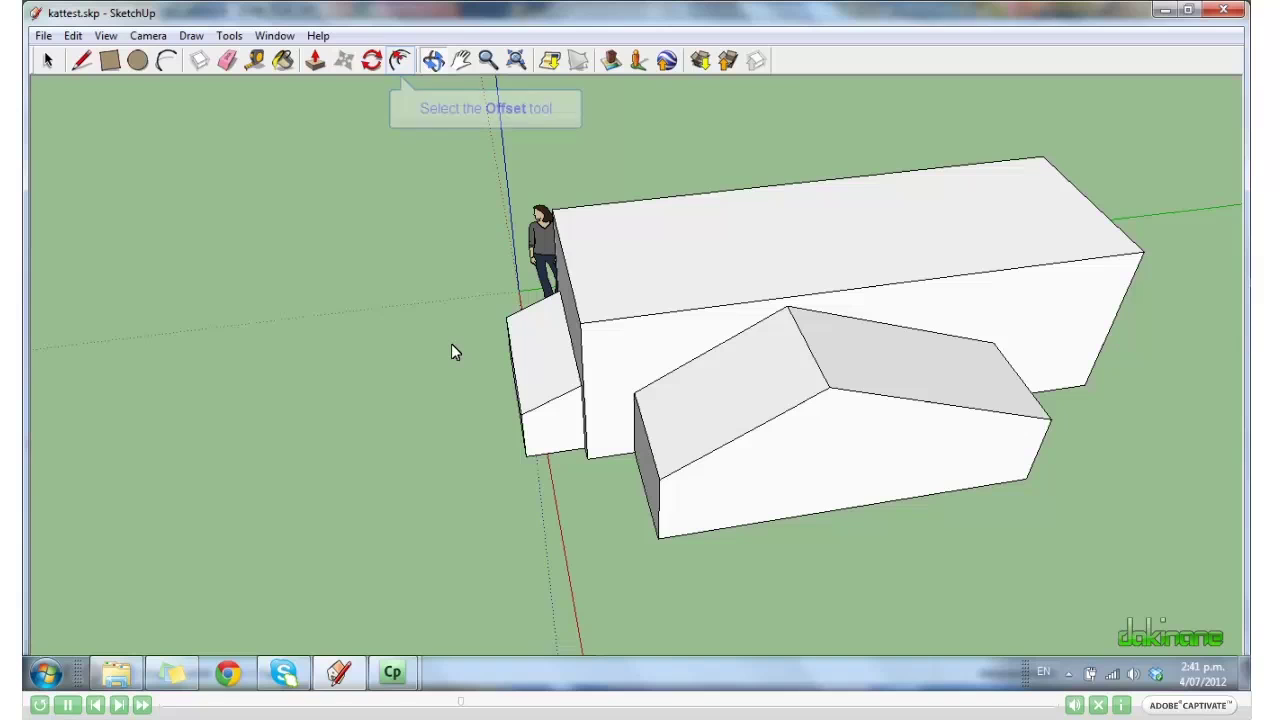
- Offset the main box's top face inward to create a smaller rectangle inside its border
left_click(399, 61)
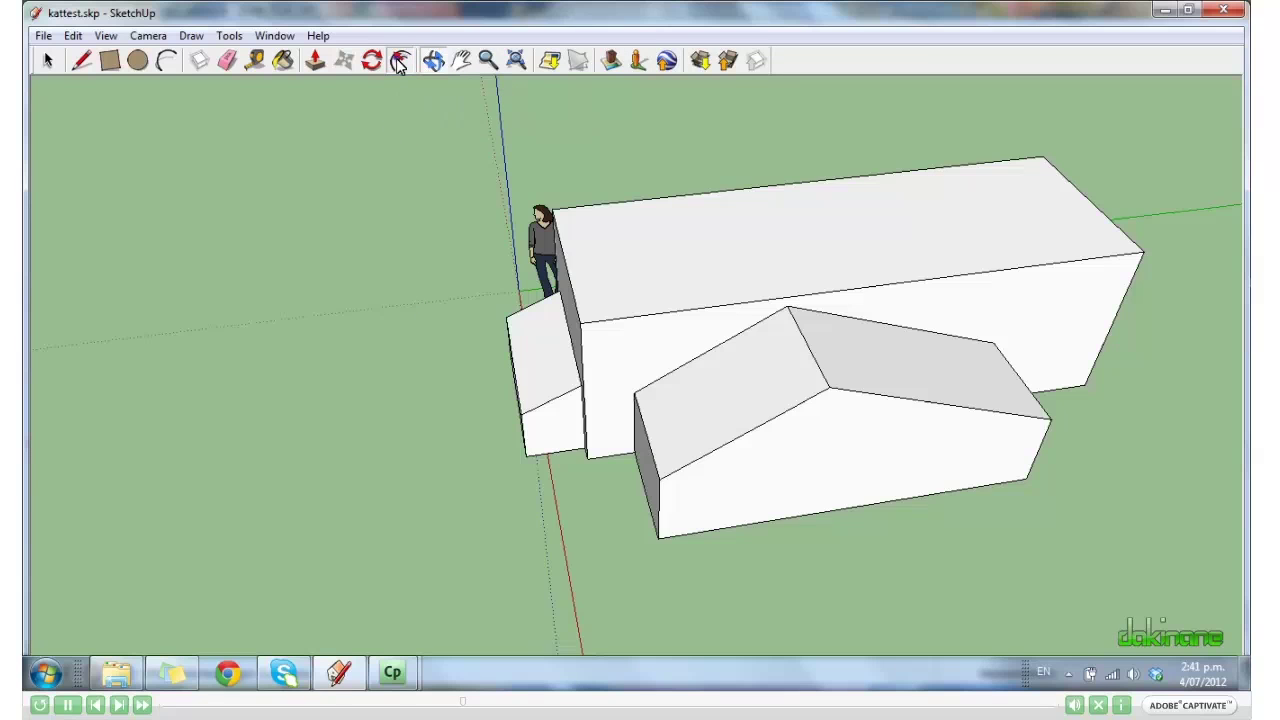
left_click(609, 240)
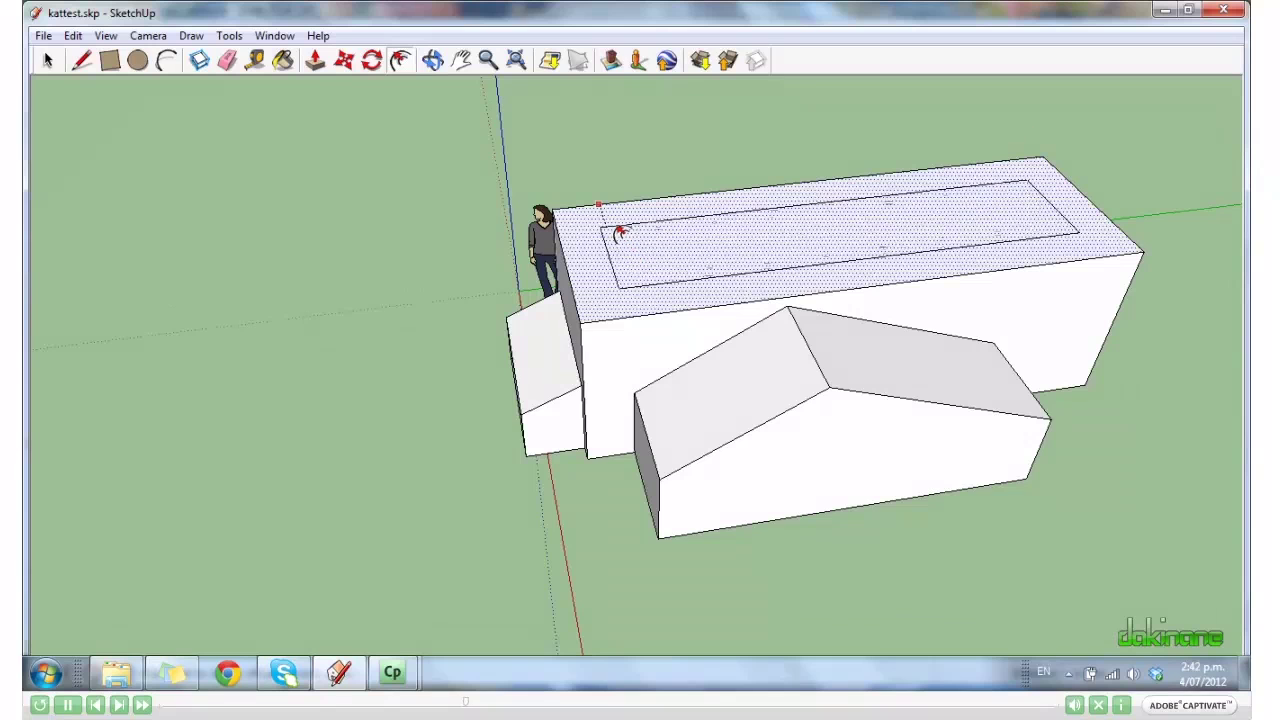
left_click(618, 230)
key("space")
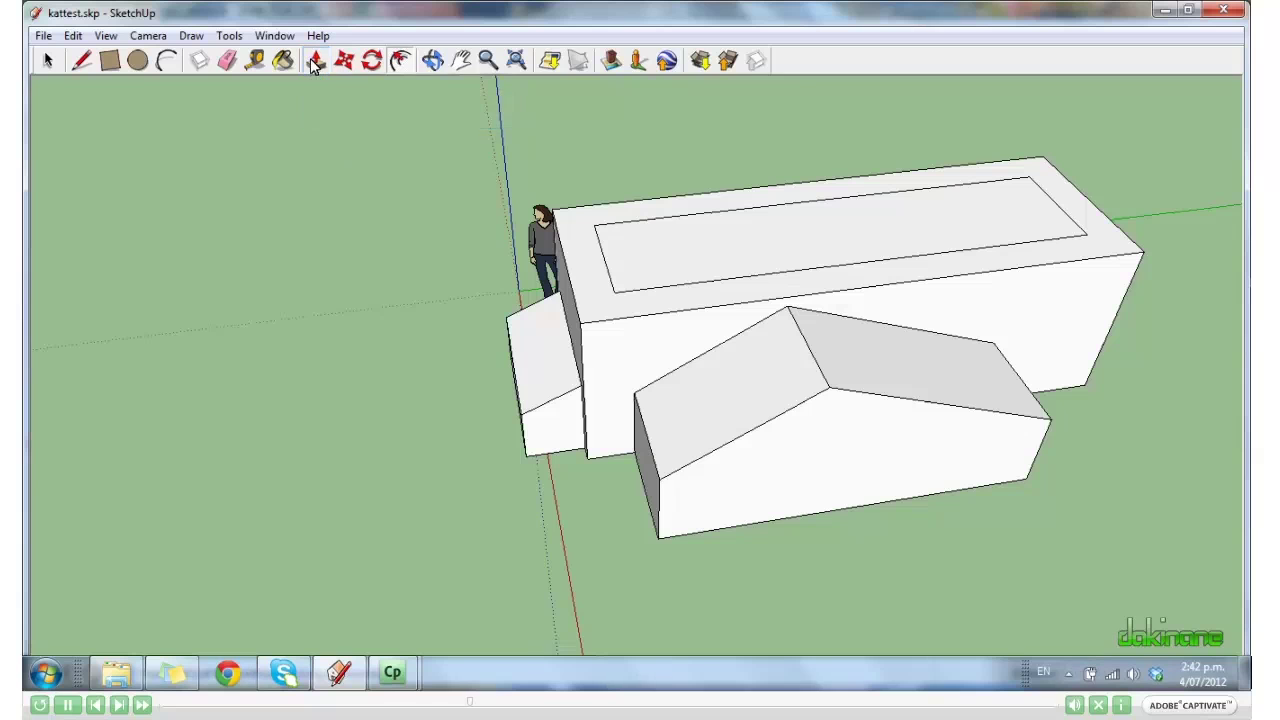
- Try raising the main roof's outer border, undo it, and Push/Pull the inner rectangle upward as a narrower upper block
left_click_drag(588, 224, 568, 180)
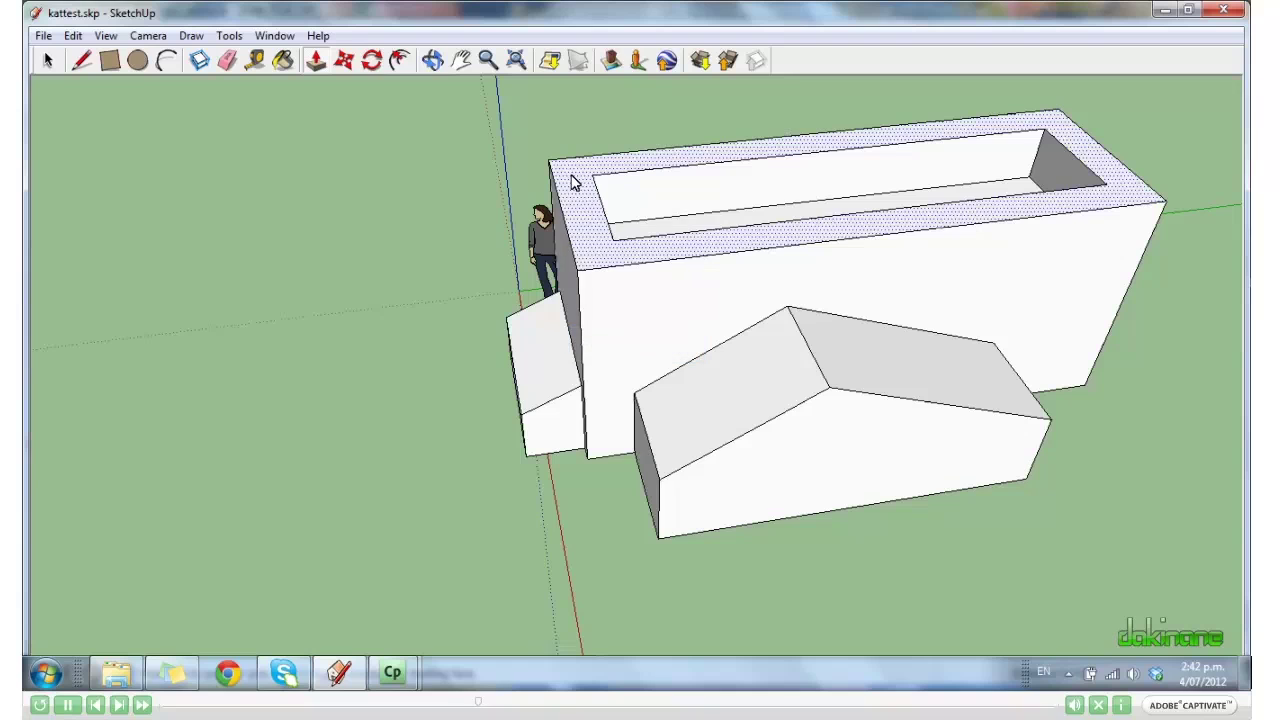
key("ctrl+z")
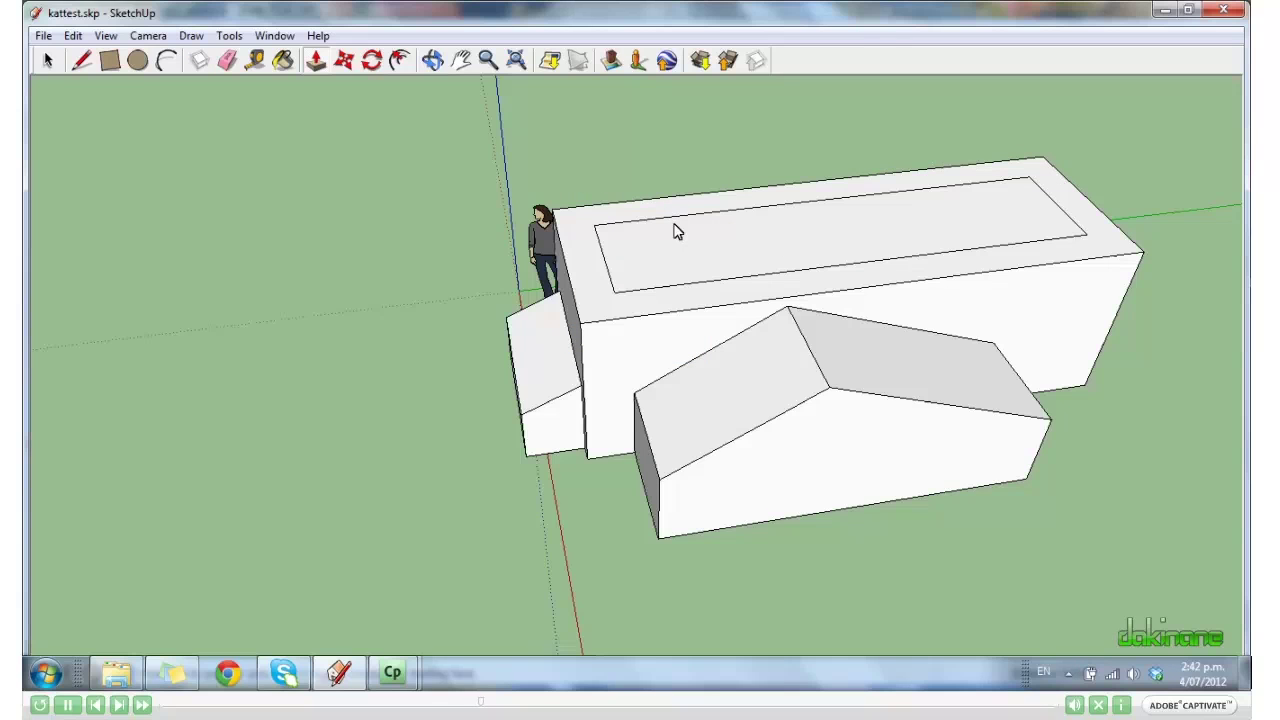
left_click_drag(674, 231, 664, 171)
key("space")
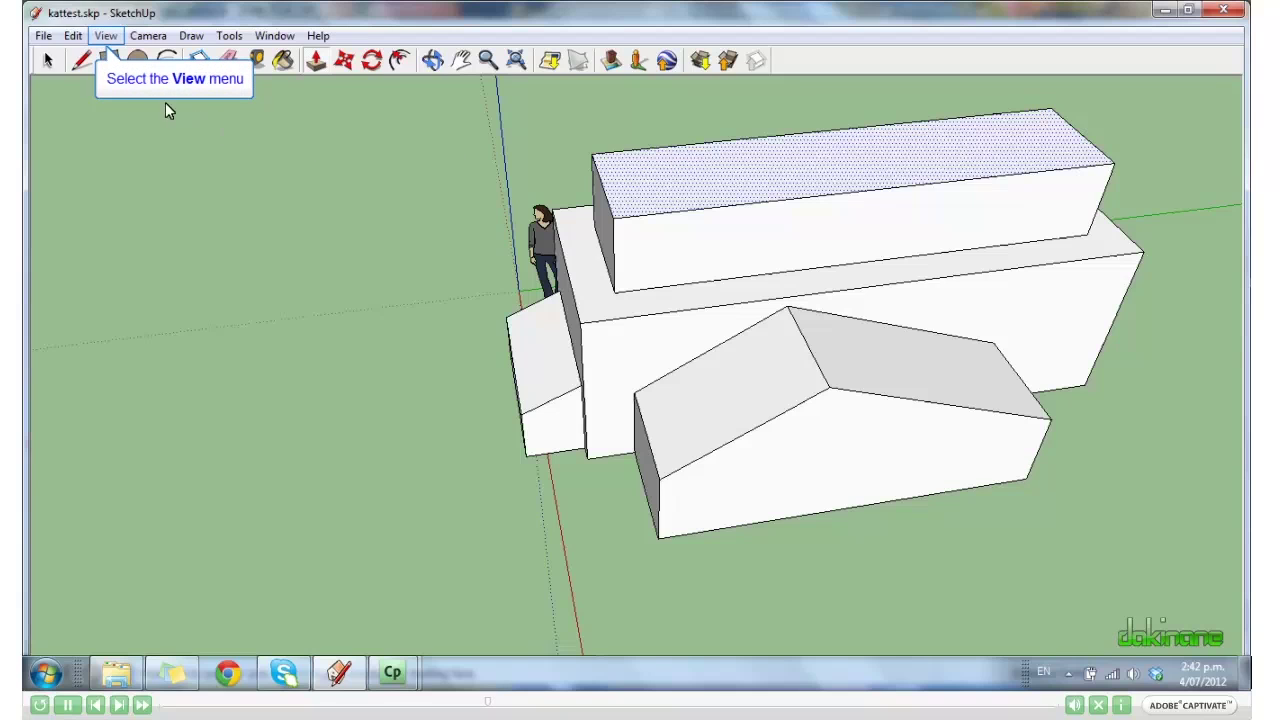
- Display the Large Tool Set toolbar and view the model from its front corner
left_click(106, 36)
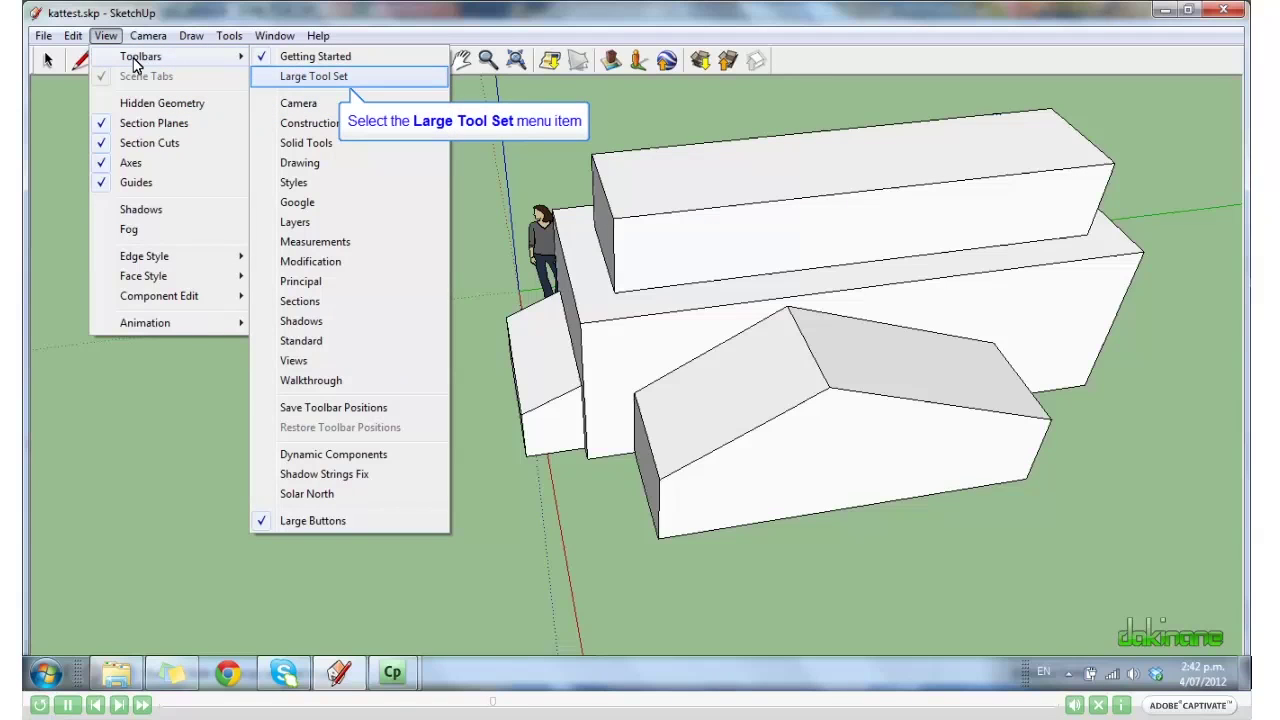
left_click(298, 77)
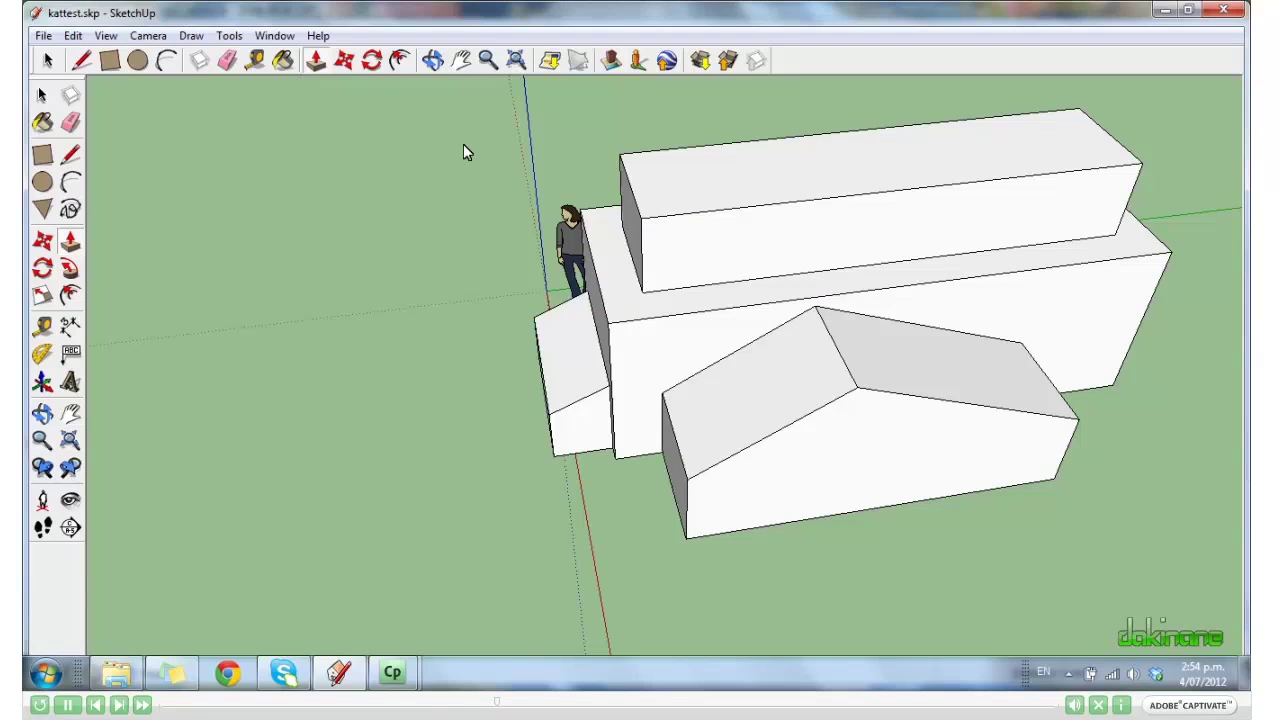
middle_click_drag(475, 199, 735, 105)
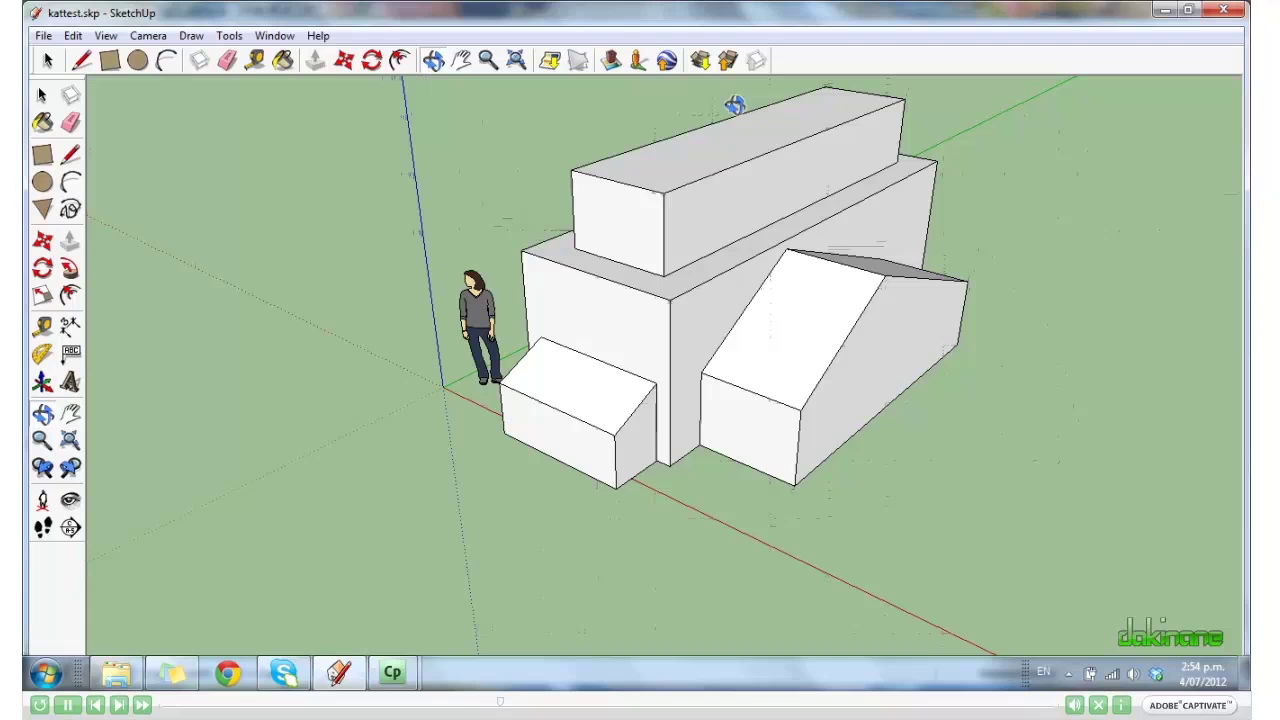
- Draw a short diagonal line across an upper corner of the upper block's front end face, from its top edge to its vertical edge
scroll(545, 252, "up", 2)
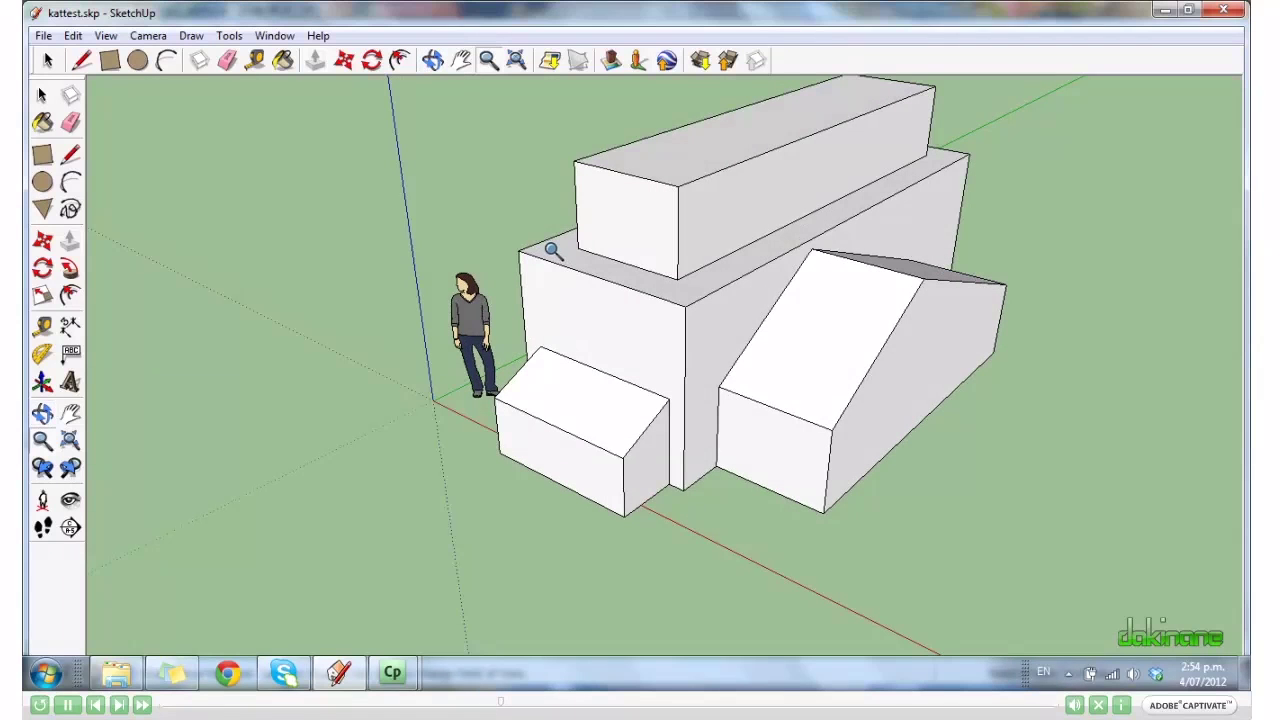
scroll(555, 254, "down", 1)
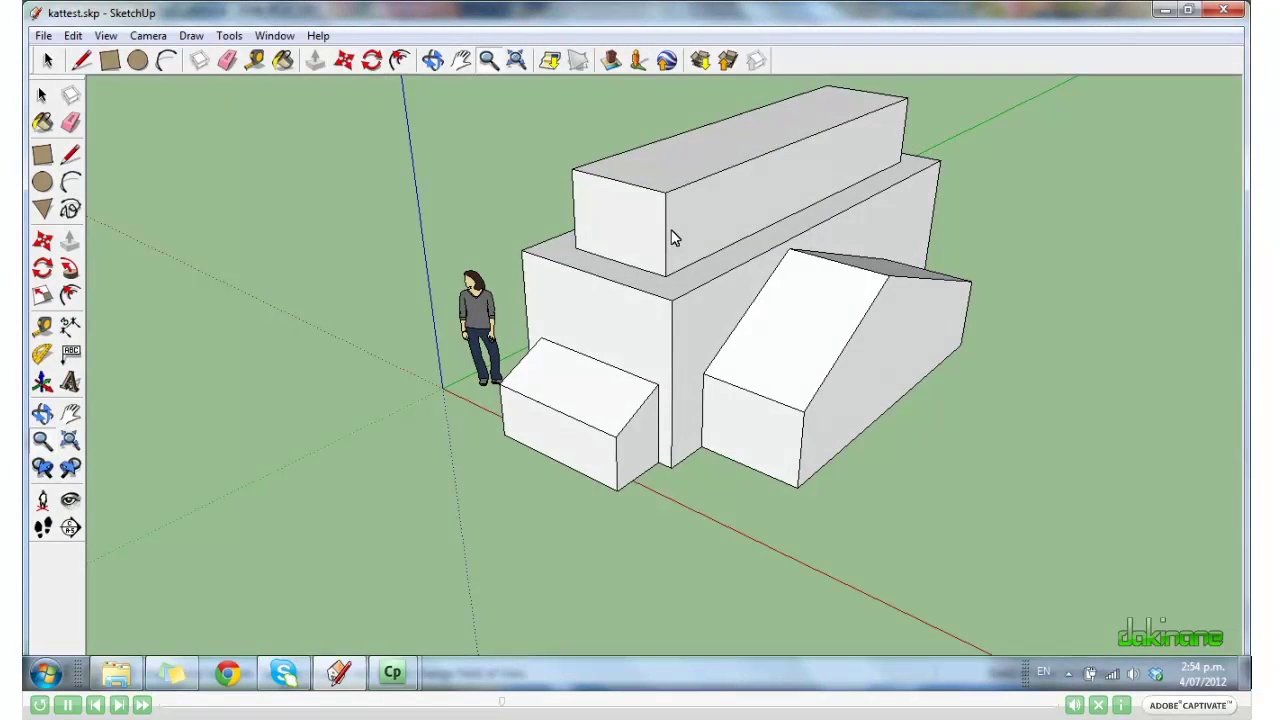
scroll(672, 237, "up", 3)
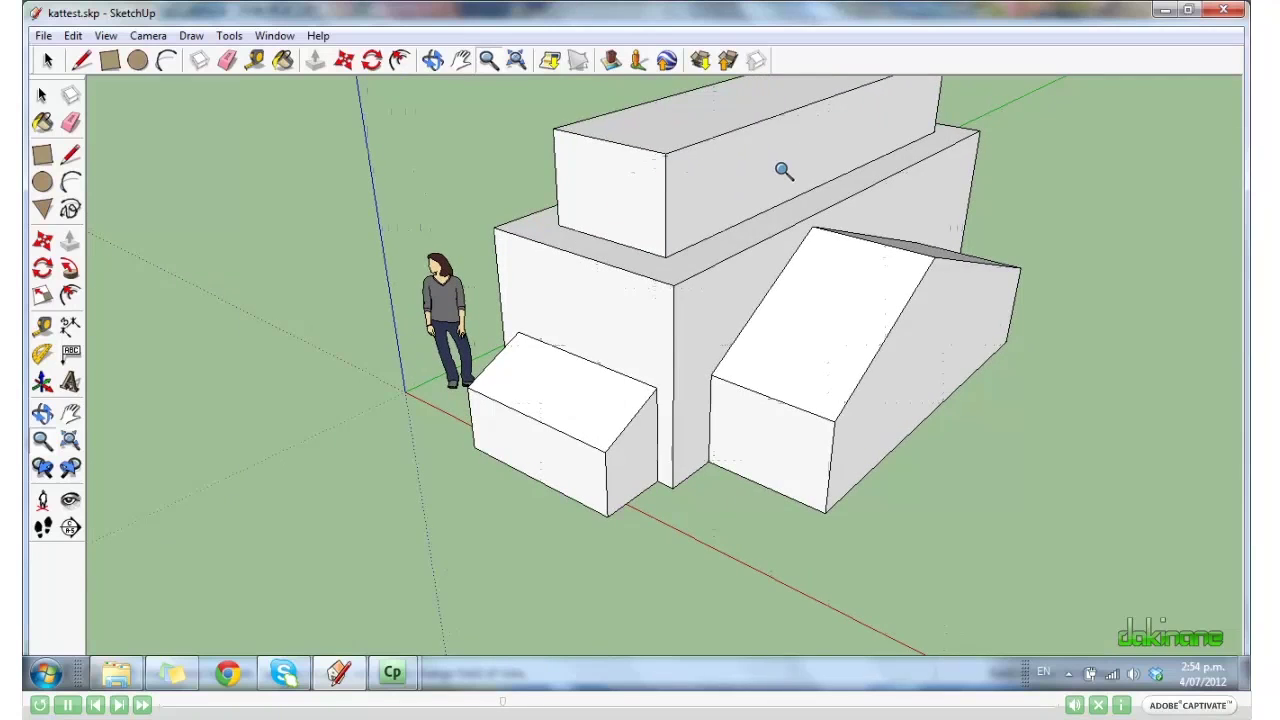
left_click(464, 63)
left_click_drag(820, 243, 737, 313)
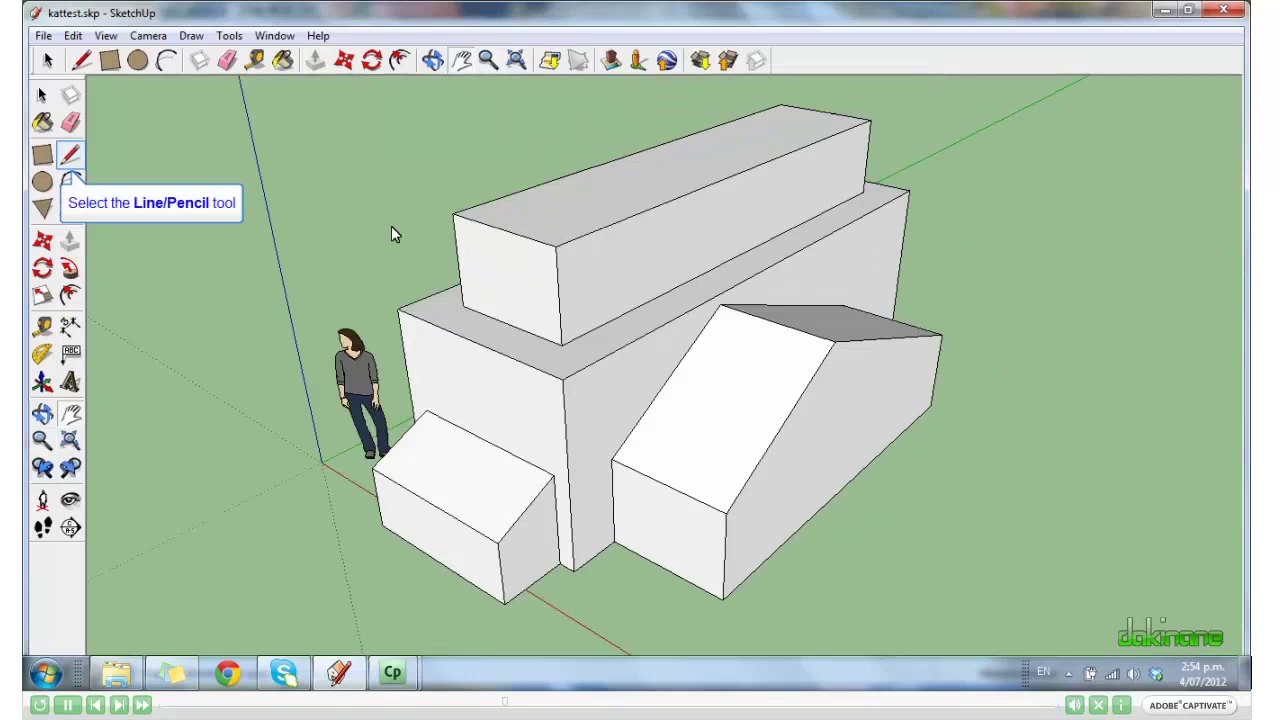
left_click(70, 153)
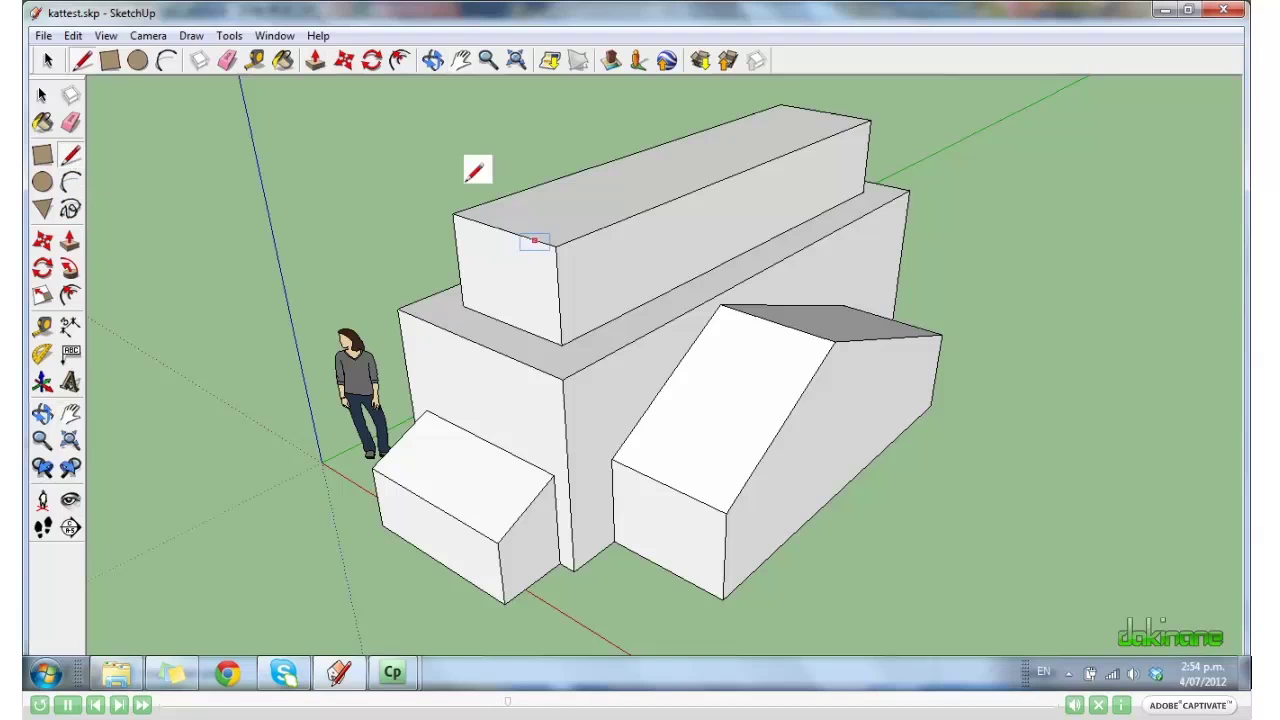
left_click(535, 240)
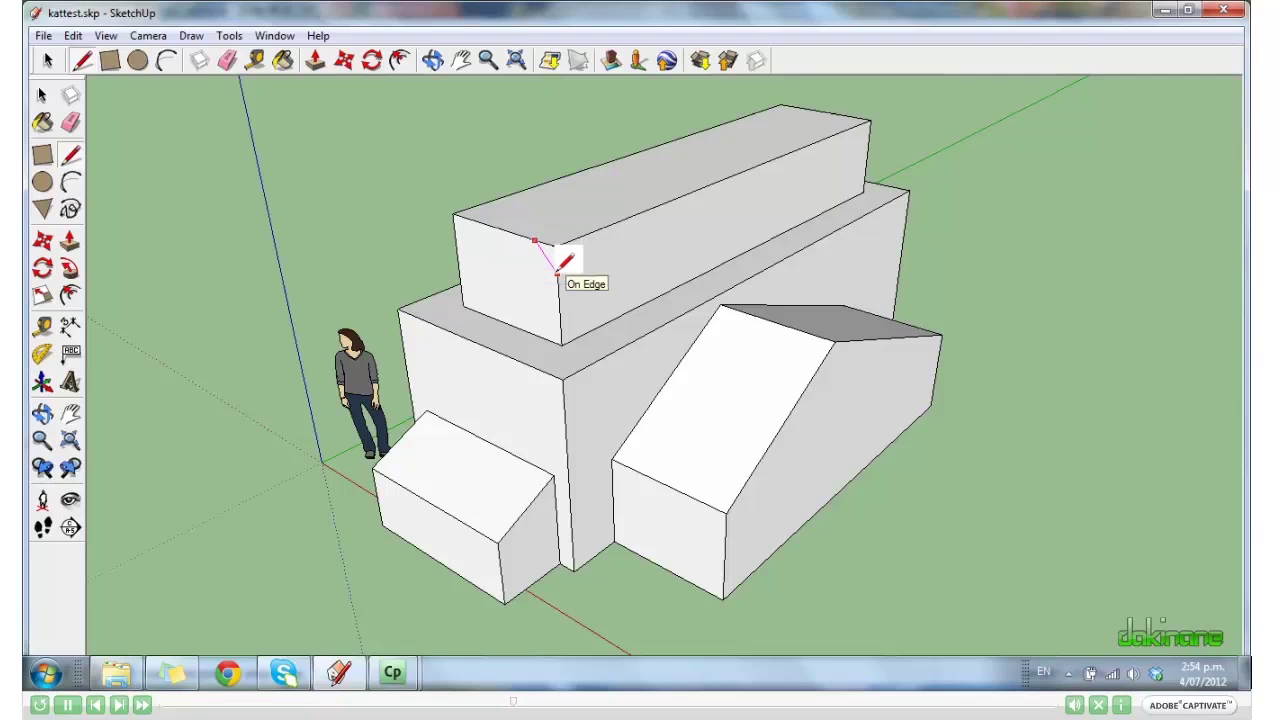
left_click(557, 271)
key("space")
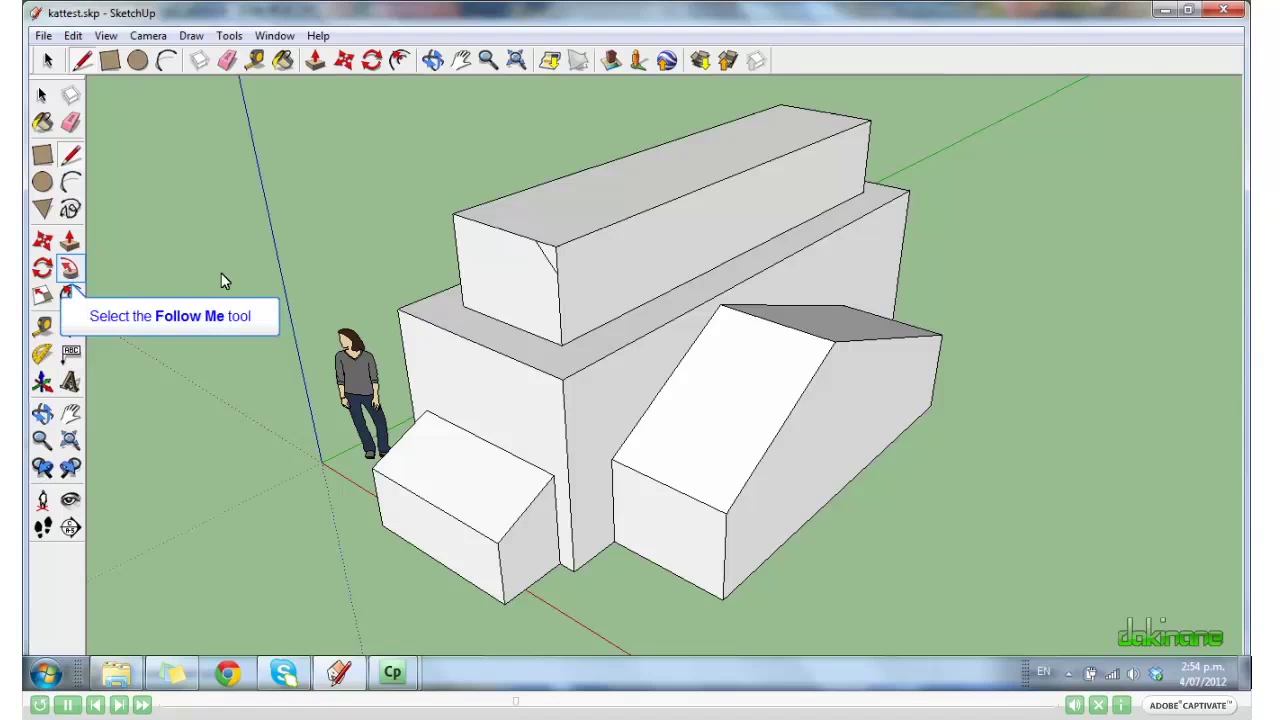
- Use Follow Me to run the small corner triangle around the upper block's top edges, cutting a bevel on all sides
left_click(70, 268)
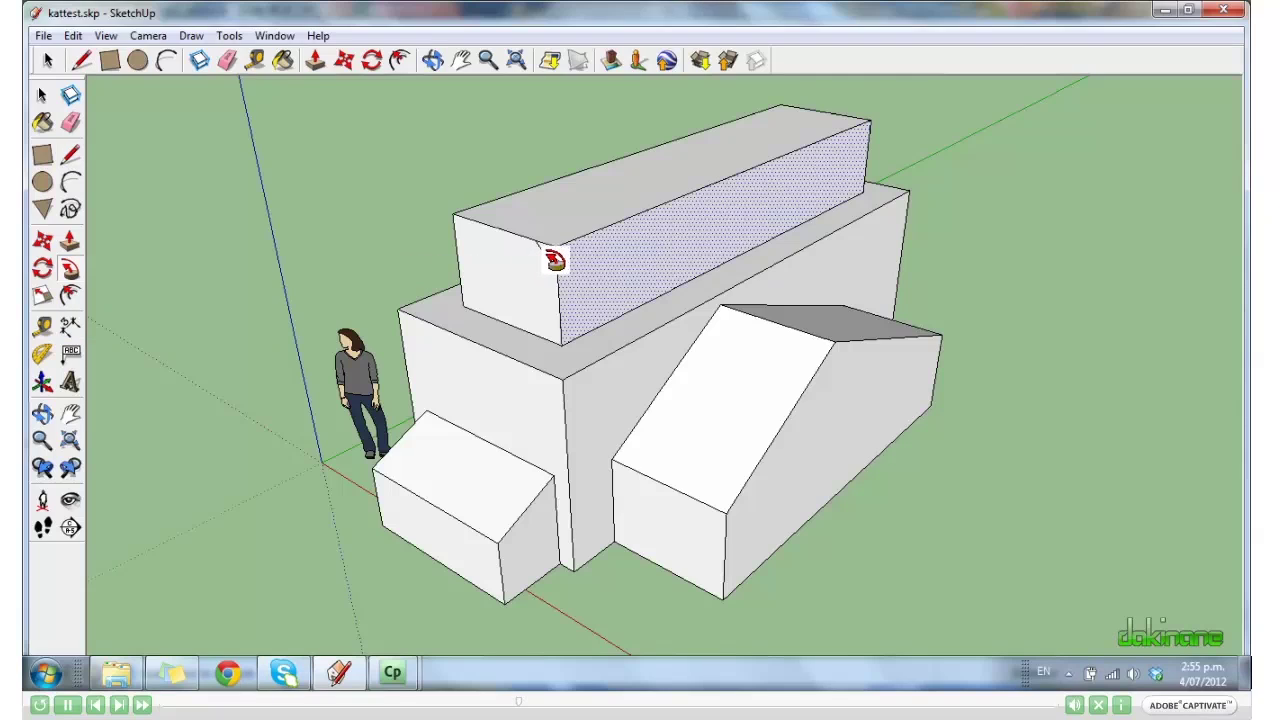
key("space")
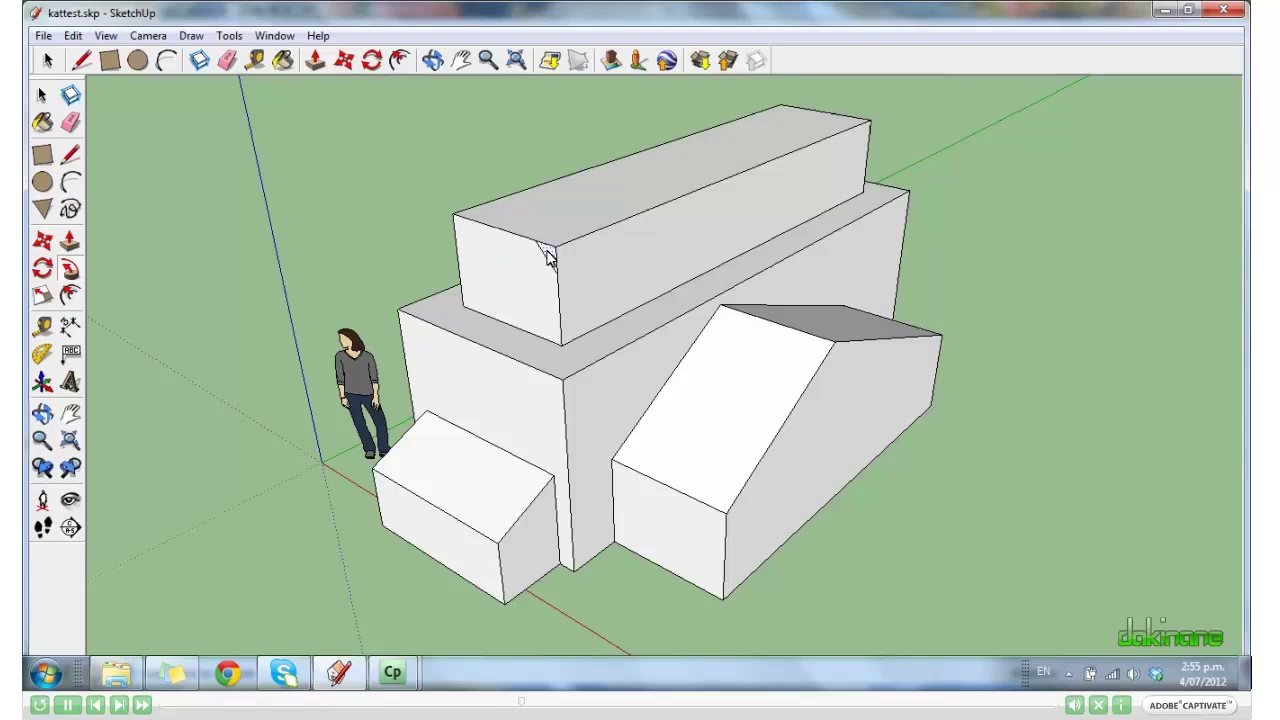
left_click(553, 256)
key("f")
mouse_move(553, 256)
left_mouse_down()
mouse_move(729, 203)
mouse_move(810, 168)
mouse_move(857, 126)
mouse_move(883, 129)
mouse_move(780, 114)
mouse_move(494, 211)
mouse_move(495, 236)
mouse_move(558, 255)
left_mouse_up()
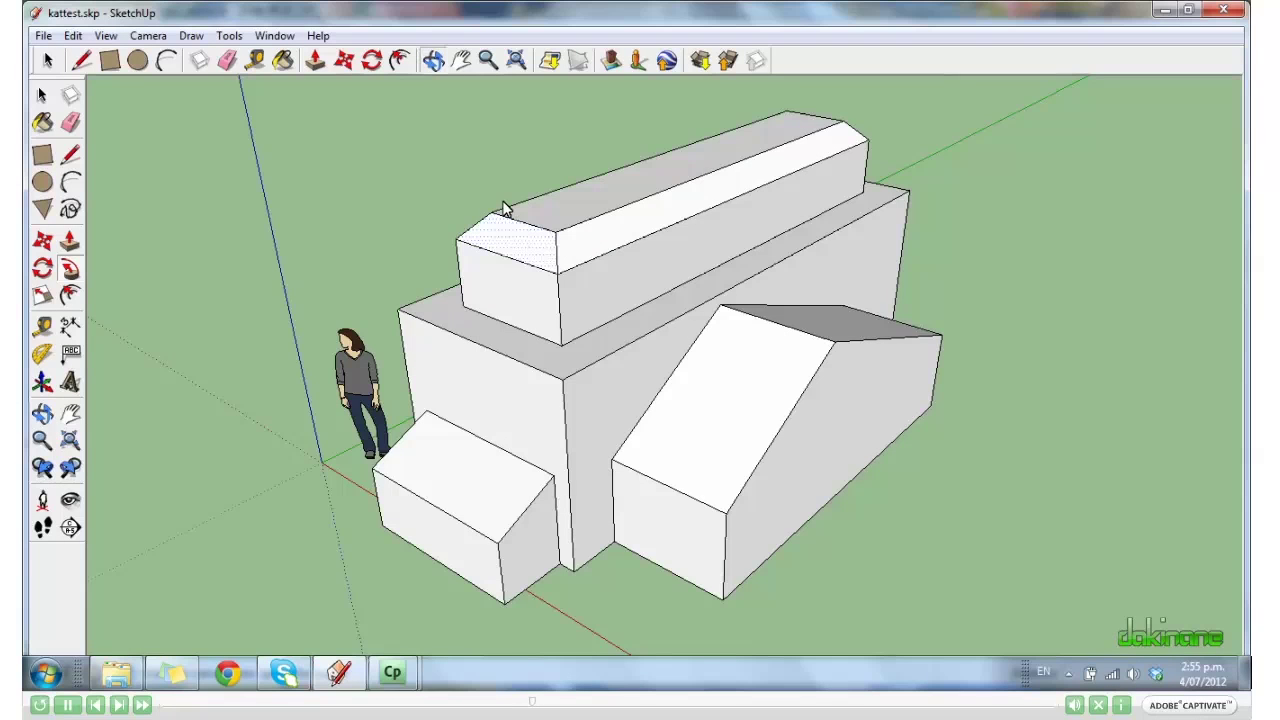
- Push/Pull the flat top face inside the bevel upward to form a third, narrower block
left_click_drag(505, 210, 957, 157)
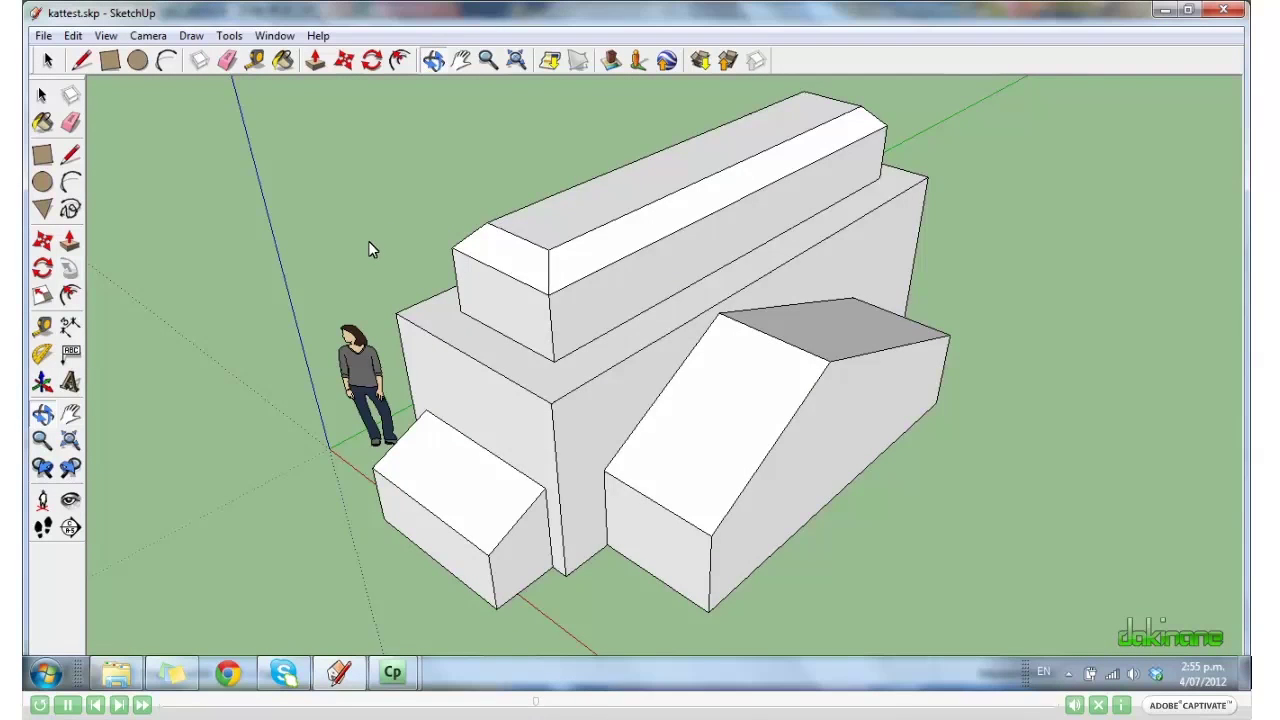
middle_click_drag(370, 250, 842, 244)
middle_click_drag(196, 246, 769, 312)
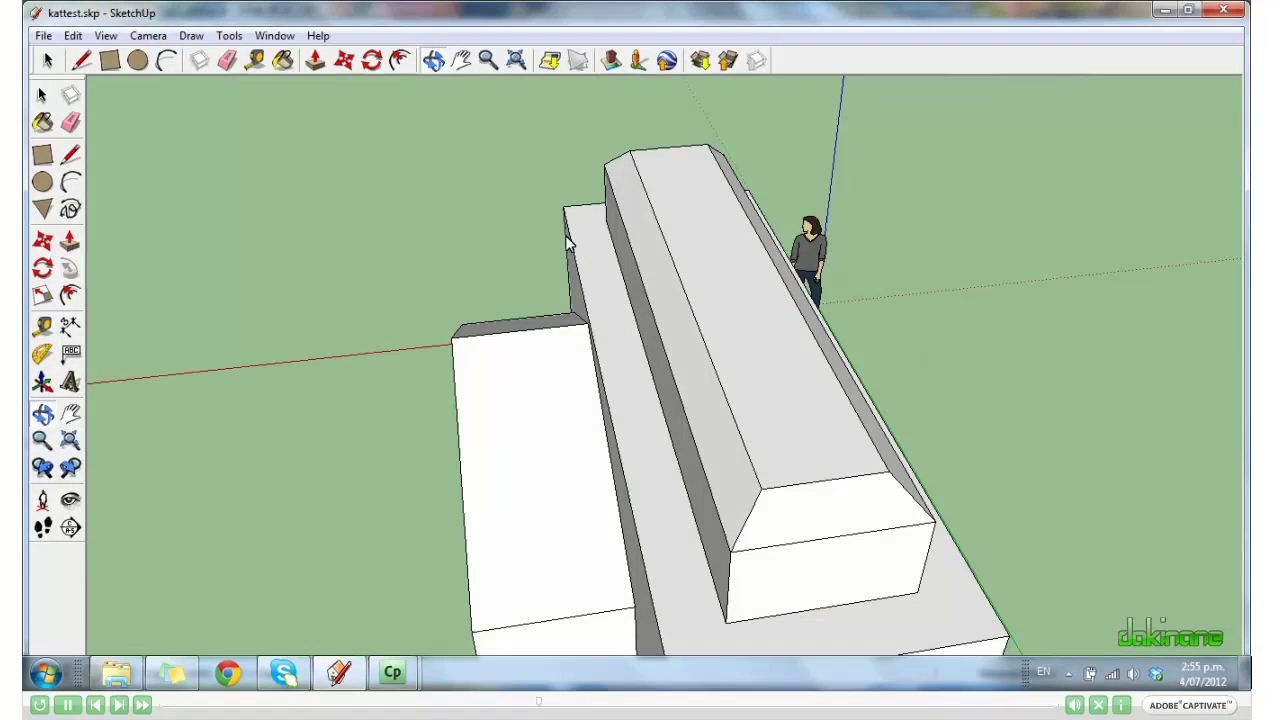
middle_click_drag(567, 243, 1073, 290)
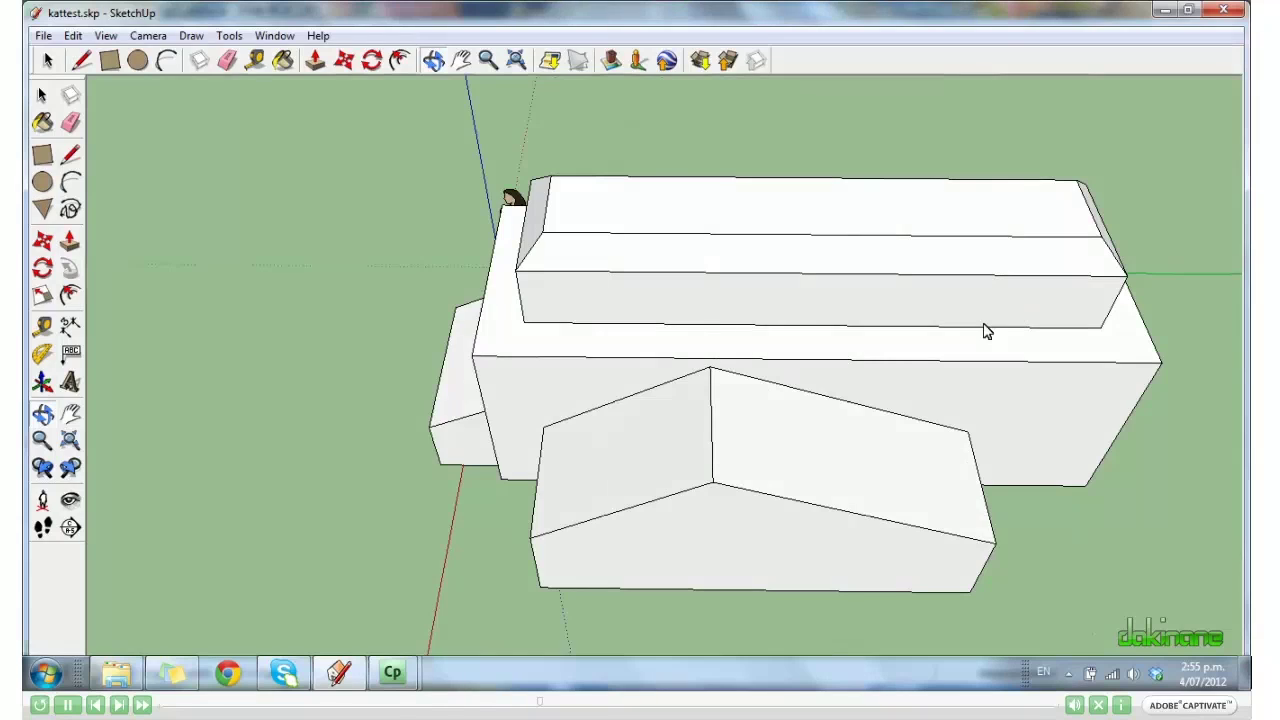
middle_click_drag(391, 266, 651, 138)
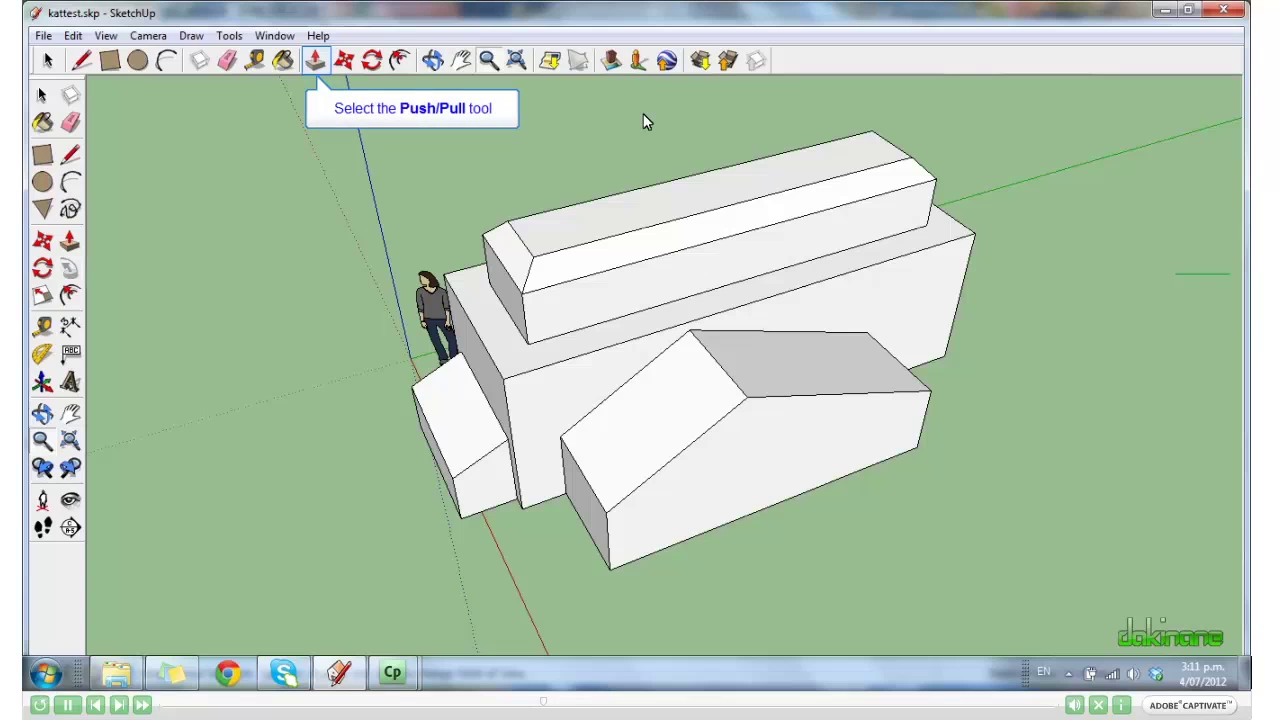
left_click(315, 62)
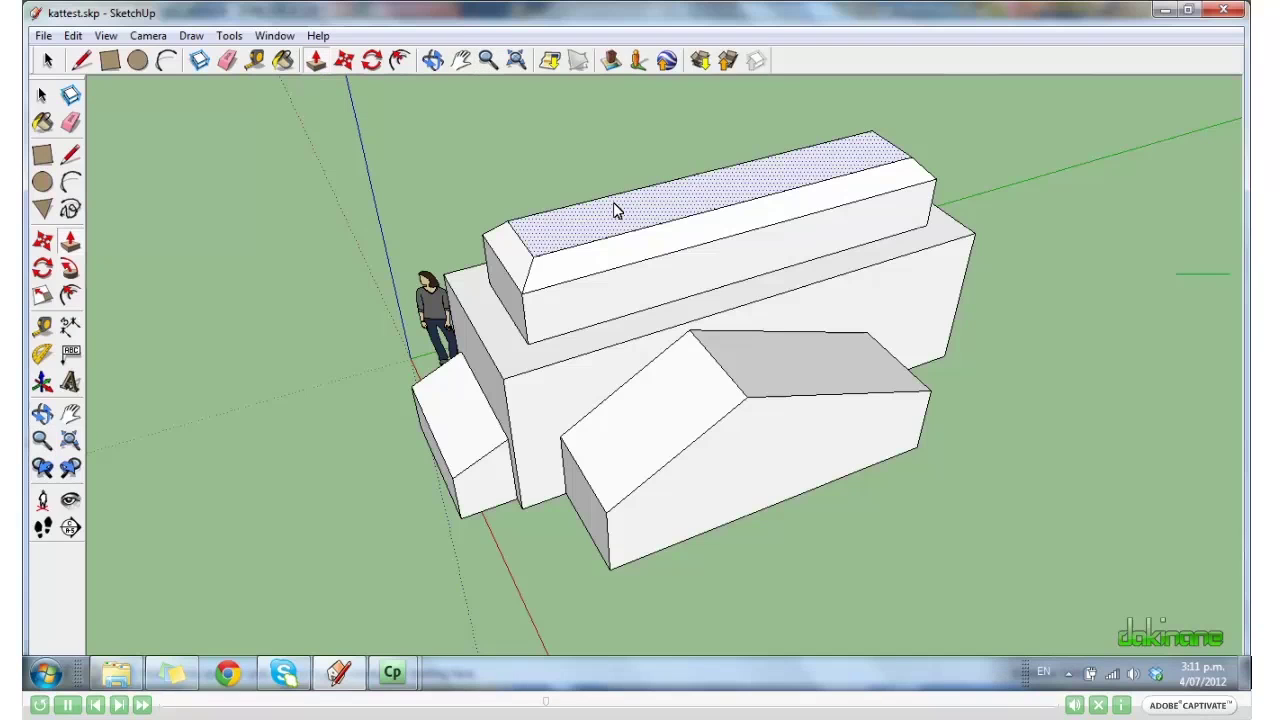
left_click_drag(616, 210, 600, 160)
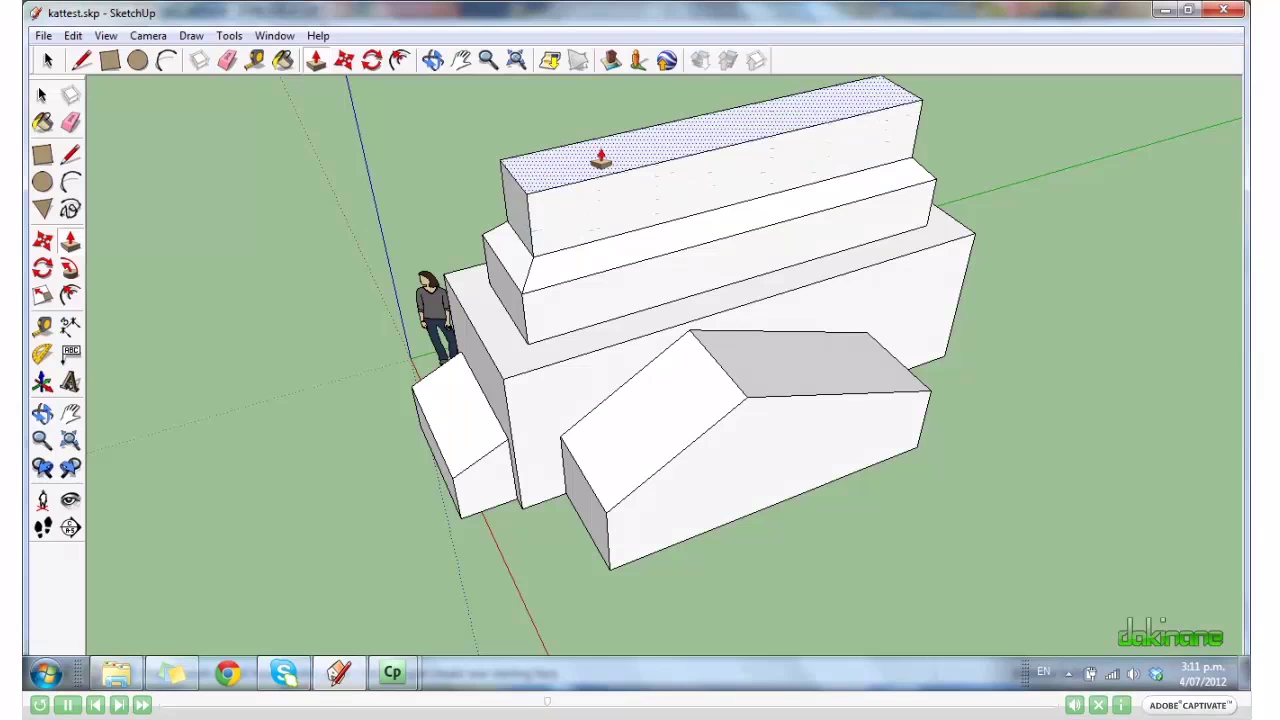
key("space")
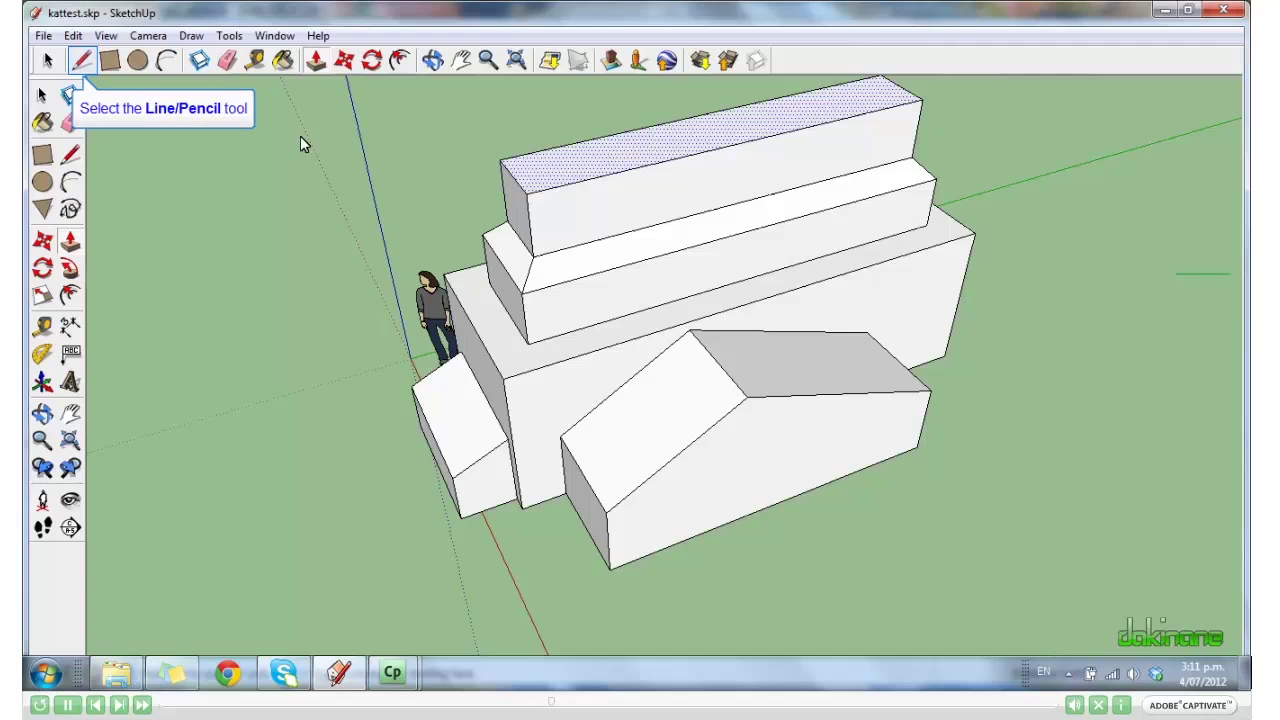
- Draw a centre line along the length of the highest block's top face, between the midpoints of its short edges
left_click(83, 62)
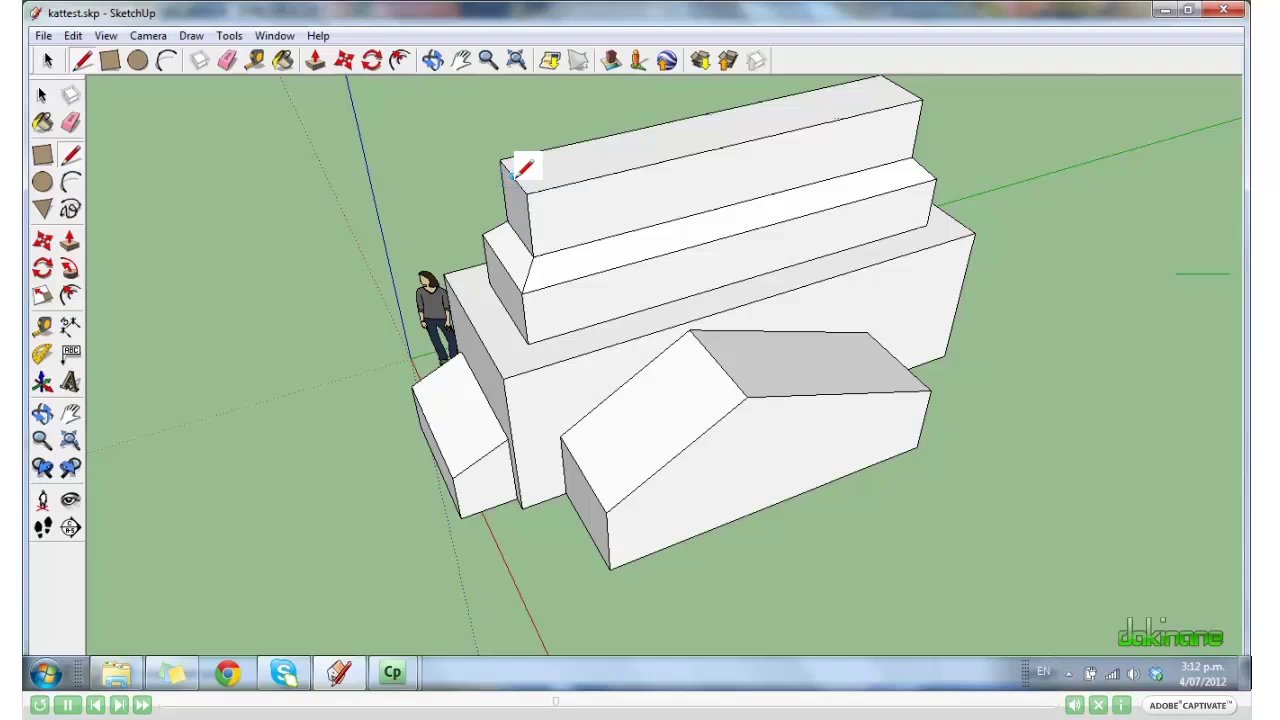
left_click(512, 175)
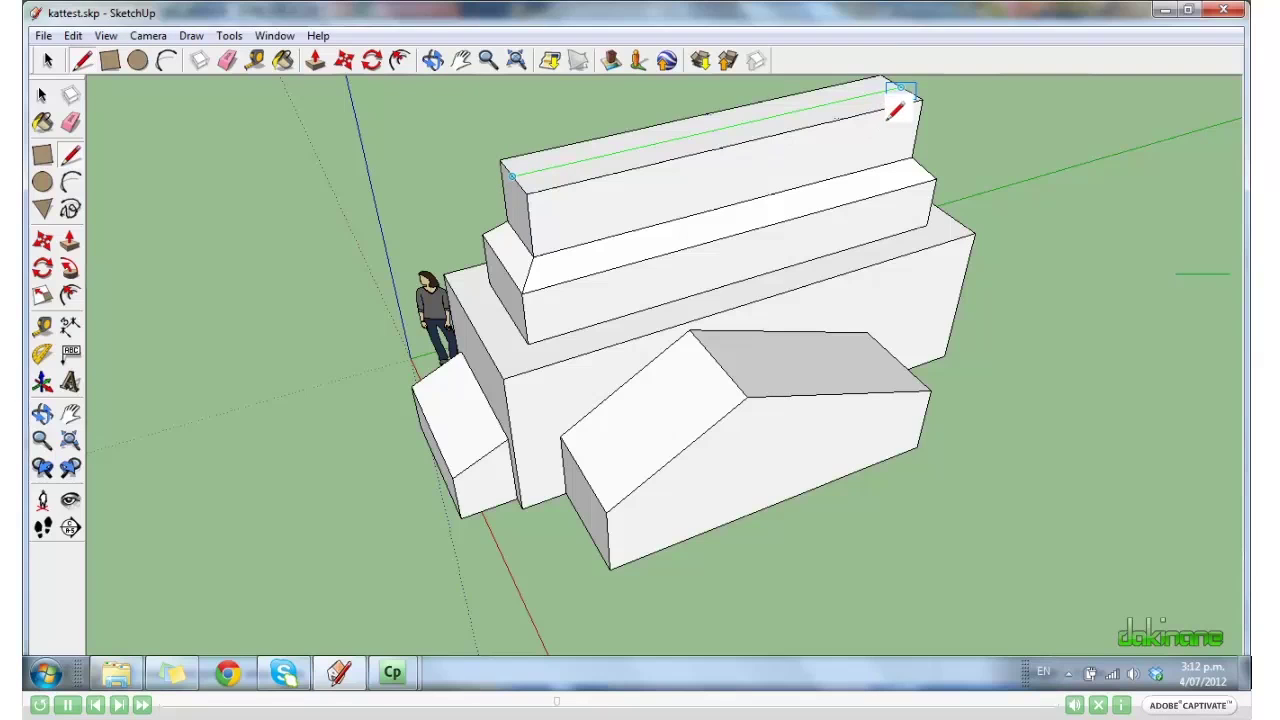
left_click(910, 99)
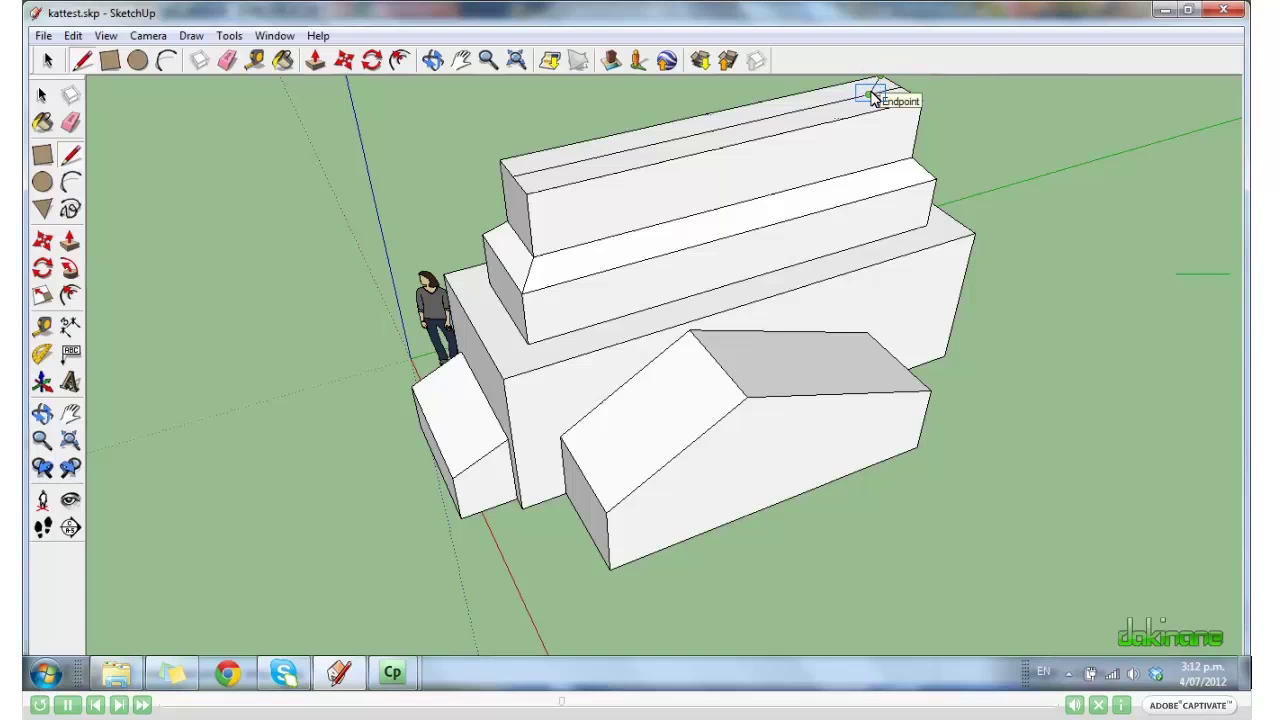
- Connect the top face's corners to the centre line with diagonals and erase the centre line's leftover end pieces
left_click(500, 160)
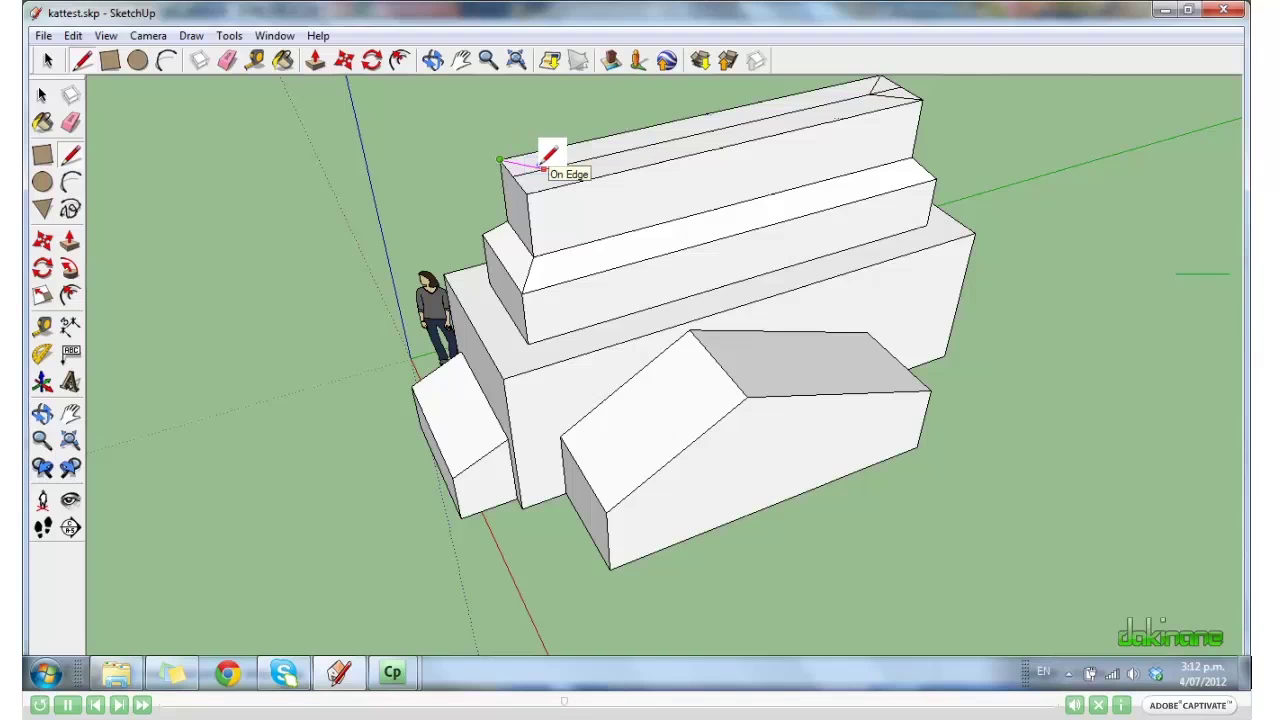
left_click(542, 167)
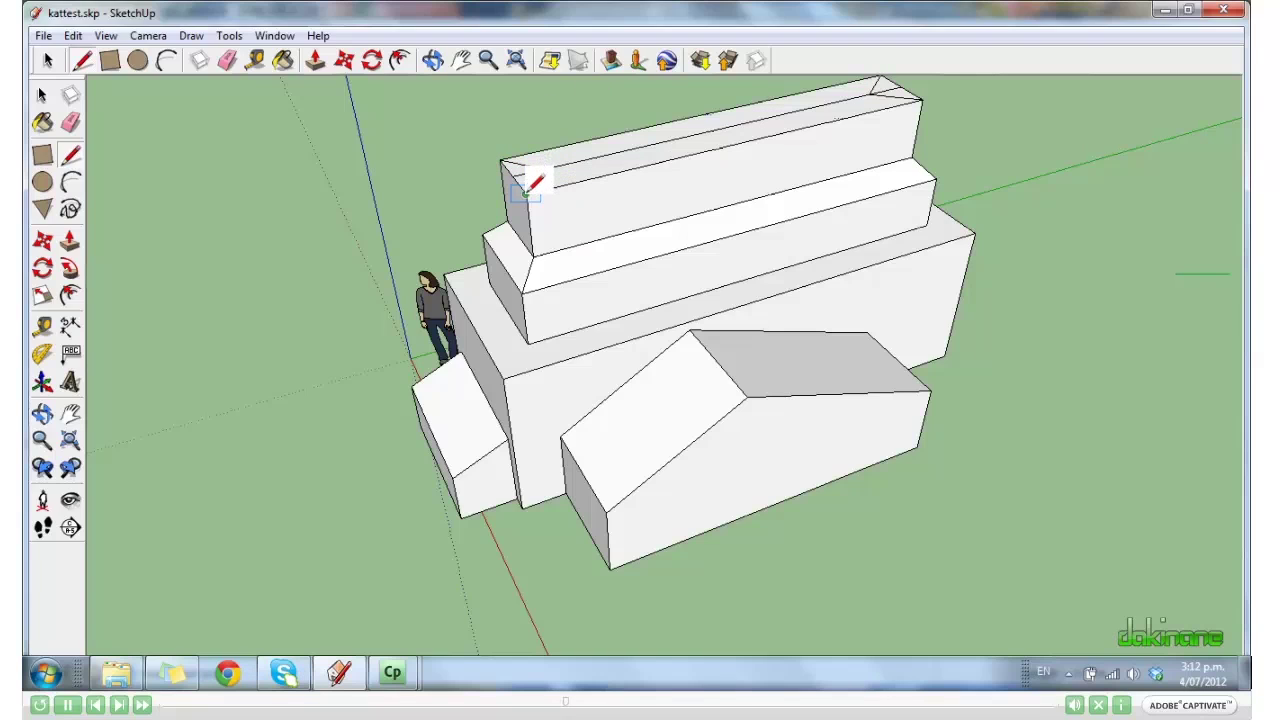
left_click(526, 191)
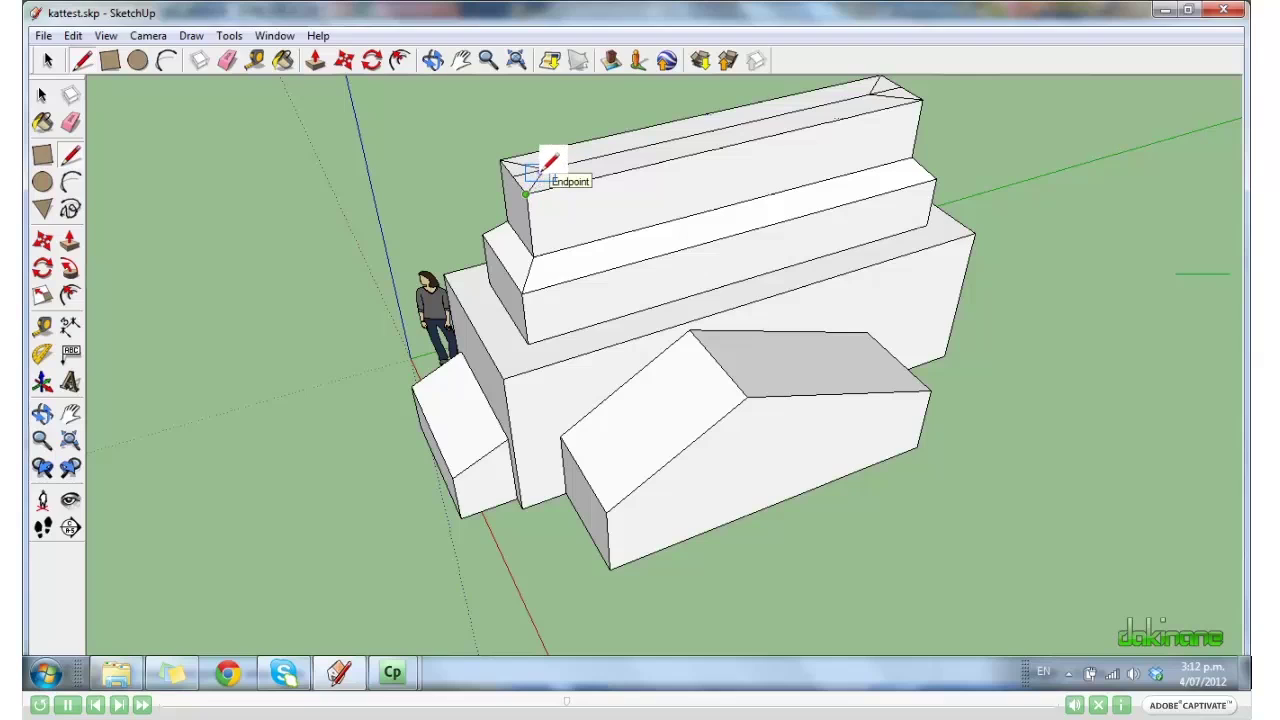
left_click(543, 171)
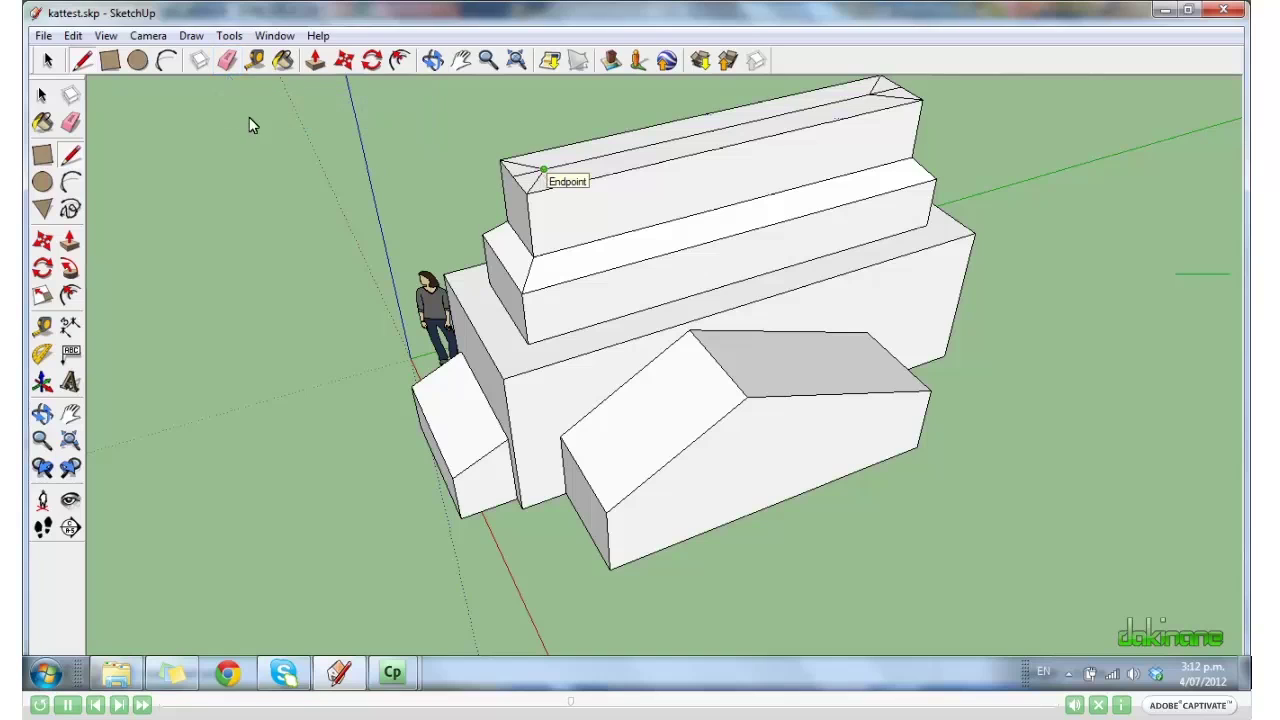
left_click(227, 62)
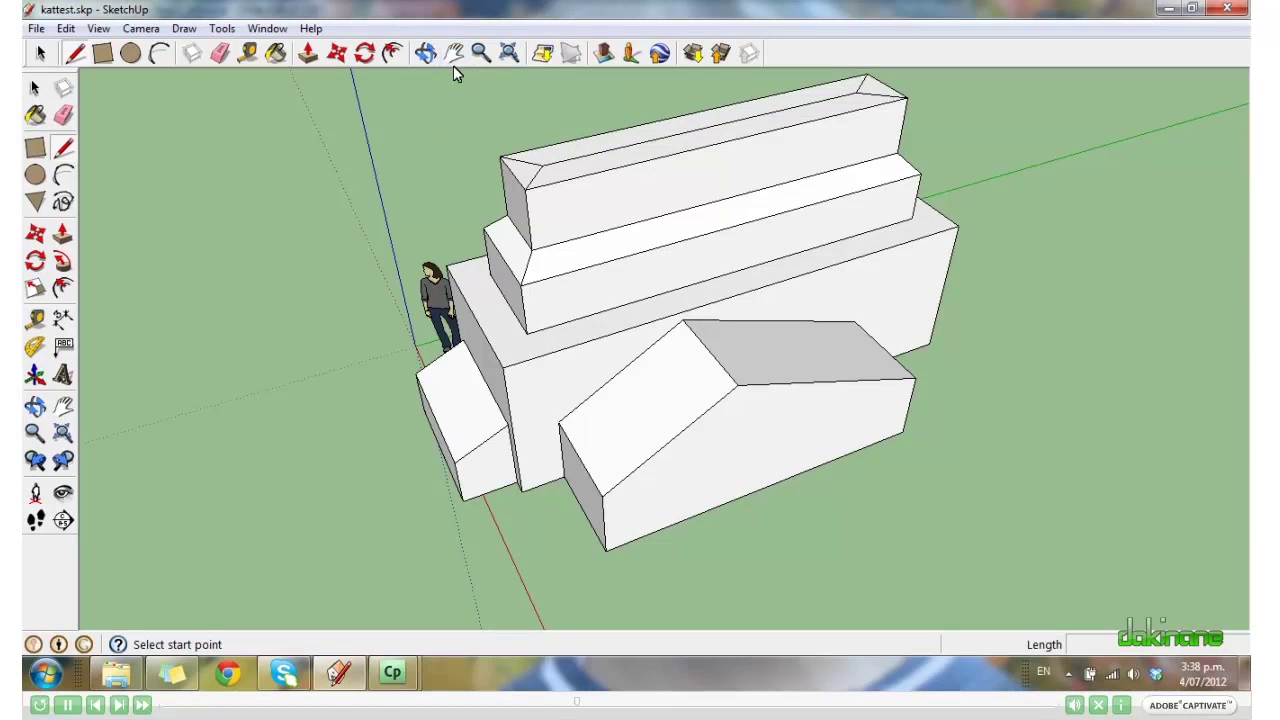
- Move the centre ridge line up 0.85 m along the blue axis to form a hipped roof on the highest block
left_click(453, 52)
left_click_drag(555, 193, 493, 277)
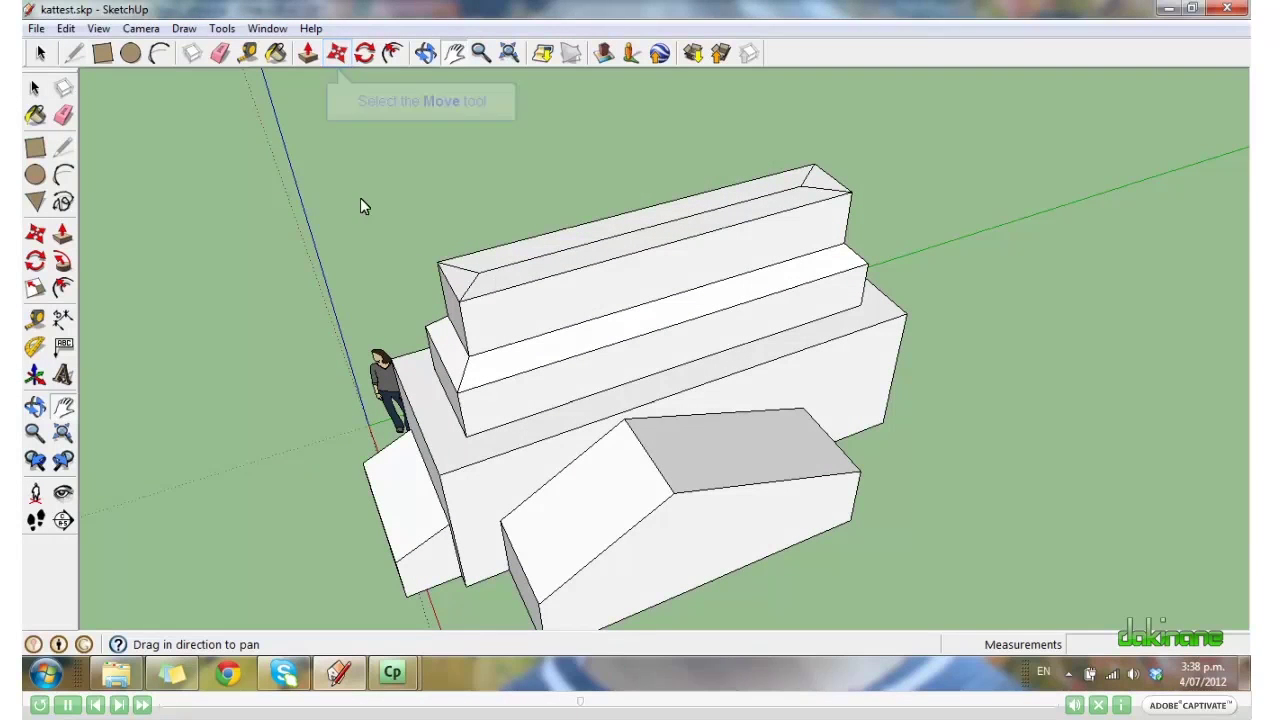
left_click(336, 56)
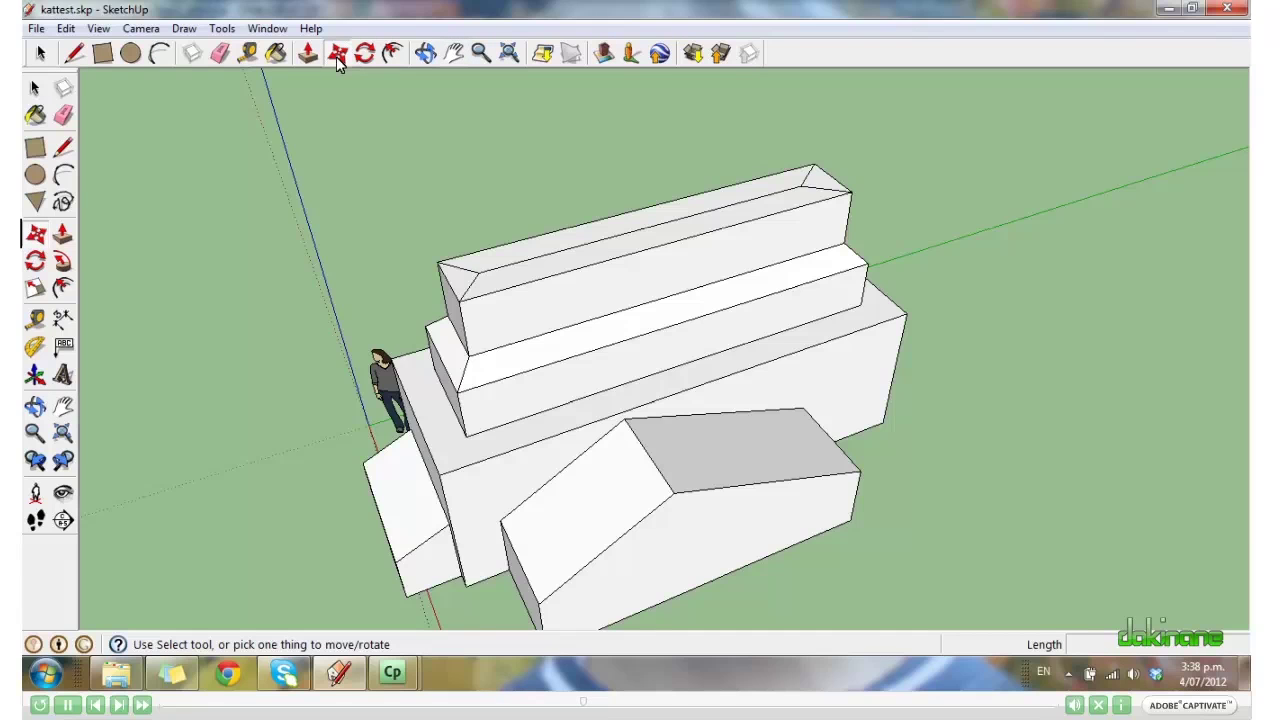
left_click(577, 249)
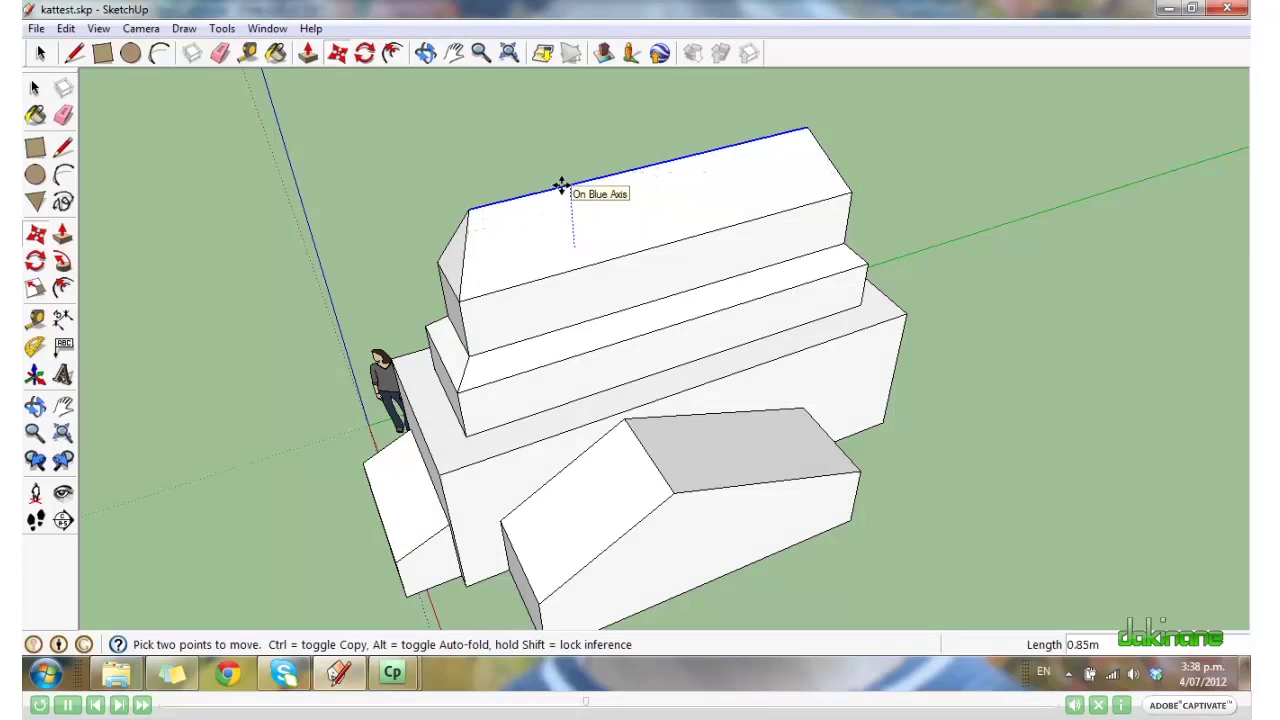
left_click(561, 185)
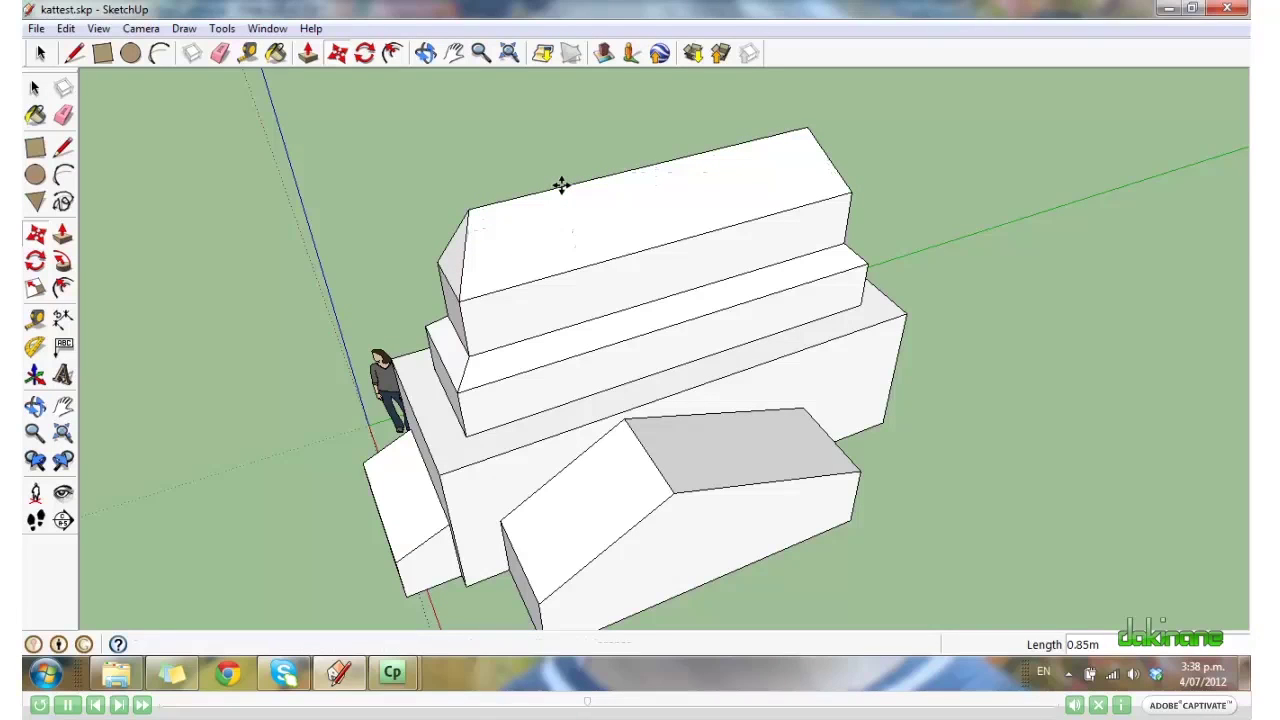
key("space")
key("o")
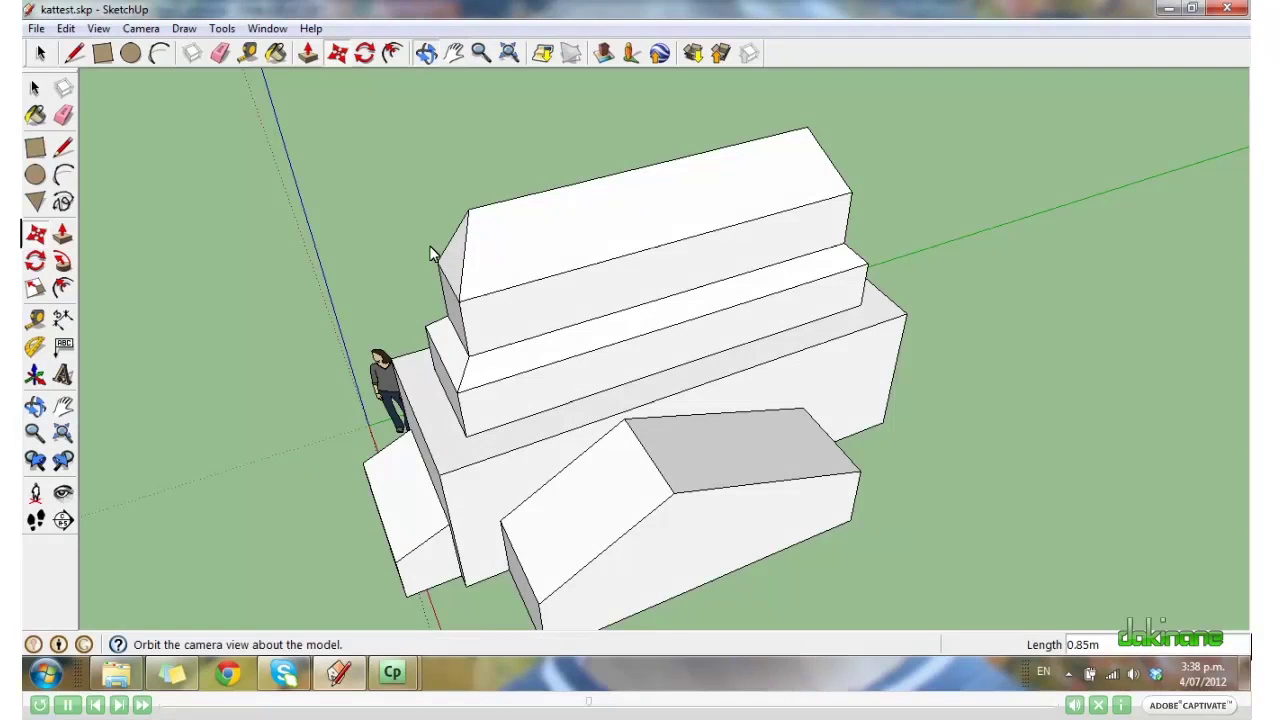
left_click_drag(429, 245, 500, 308)
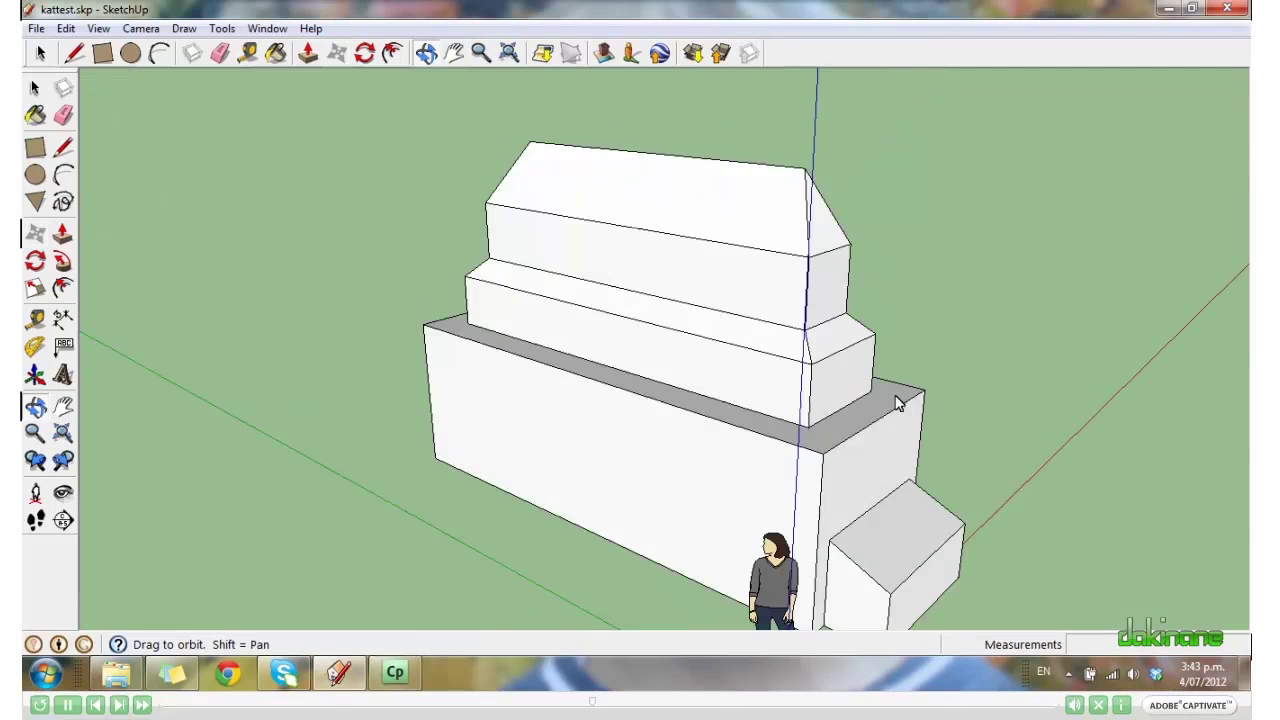
left_click_drag(897, 403, 398, 347)
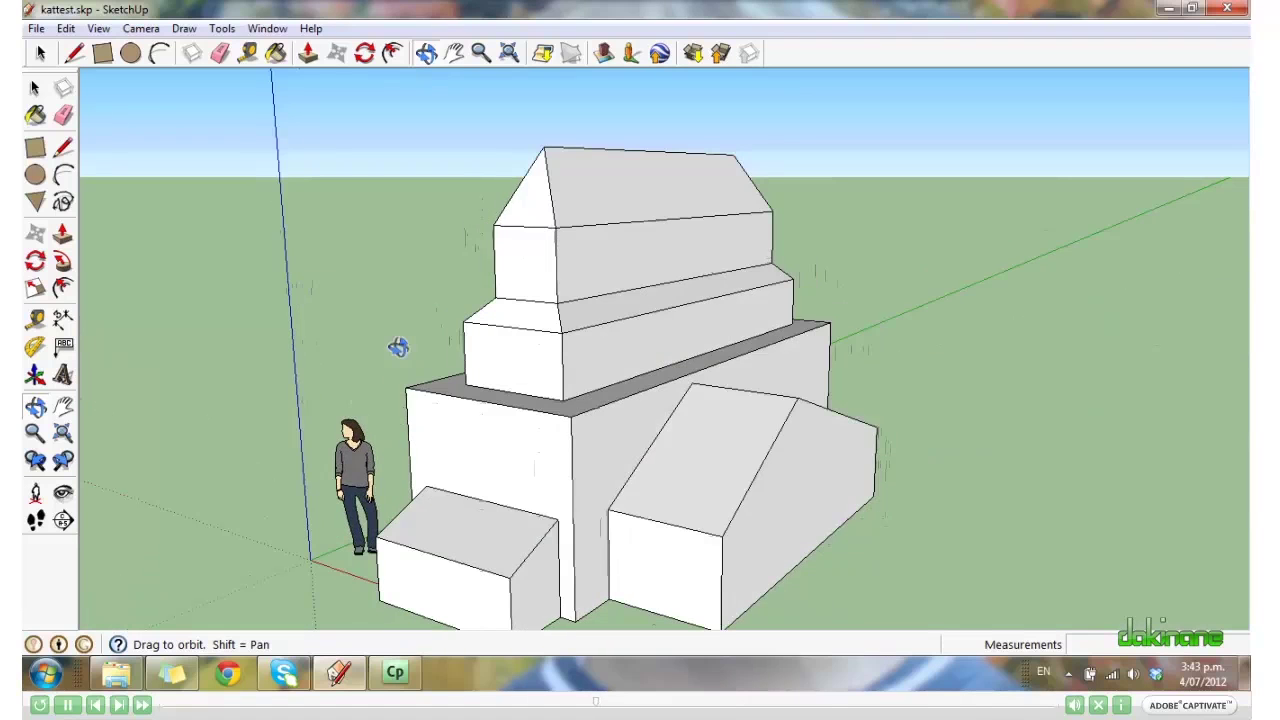